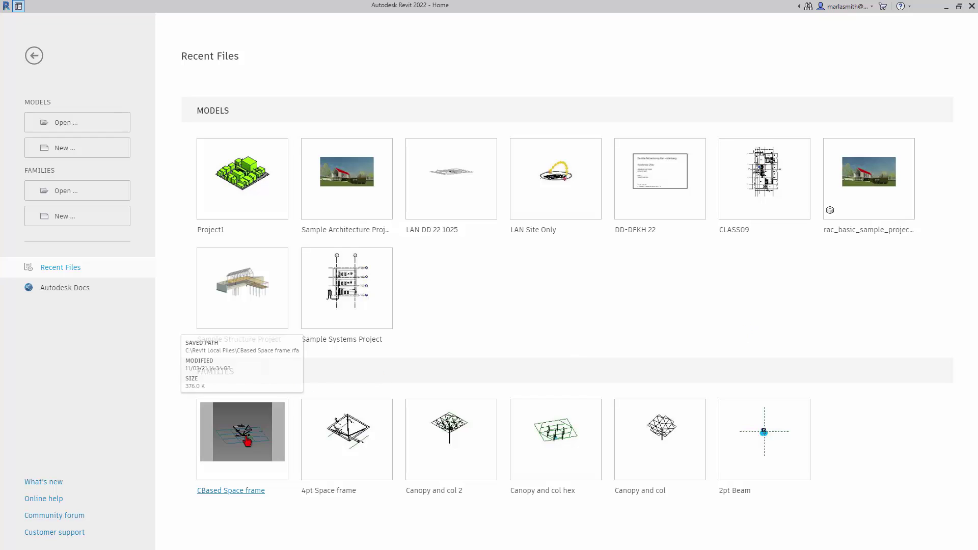
Step: Create a new family from the English-Imperial Curtain Panel Pattern Based.rft template
mouse_move(239, 432)
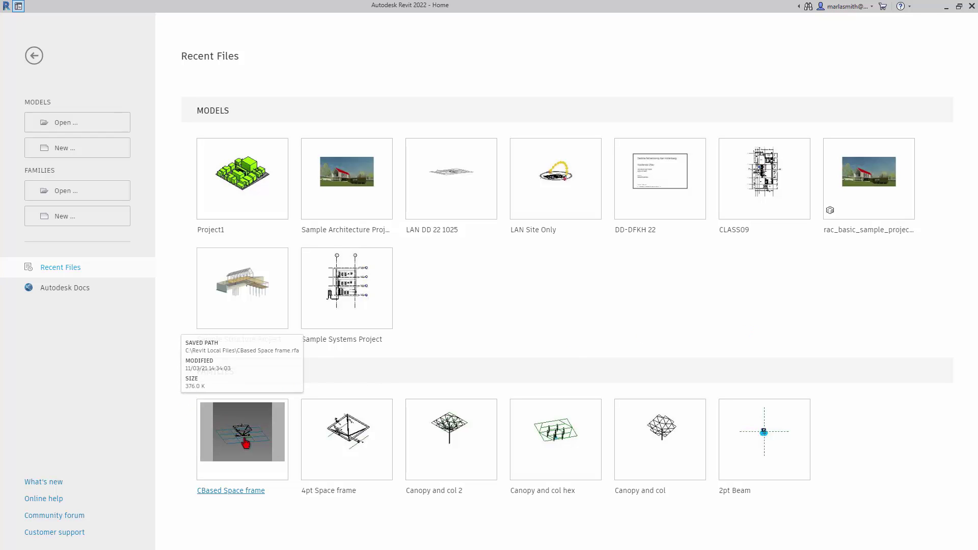
left_click(62, 218)
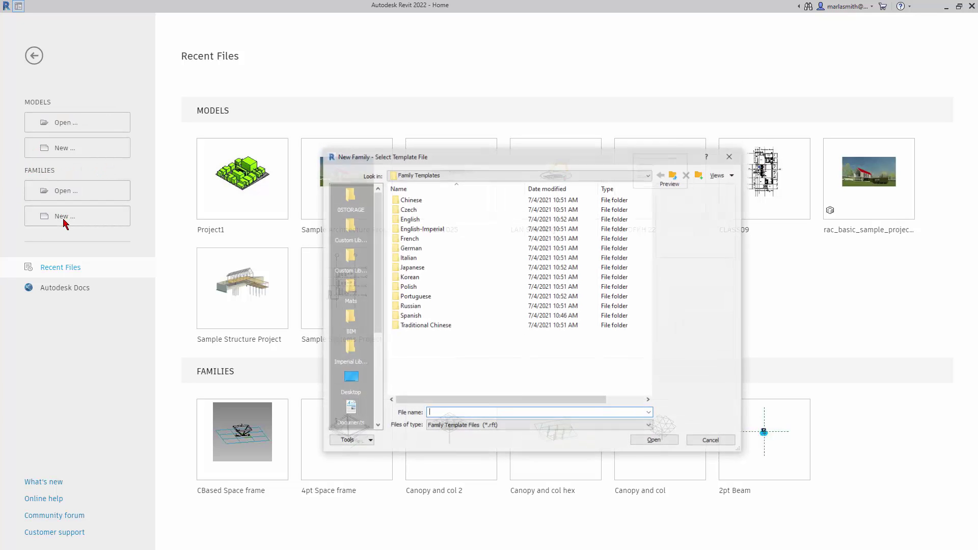
double_click(429, 229)
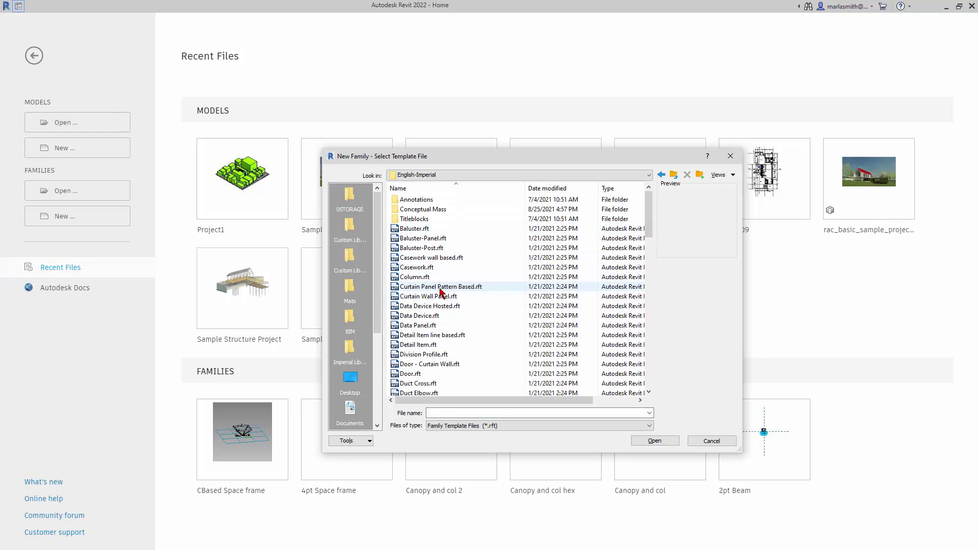
left_click(440, 287)
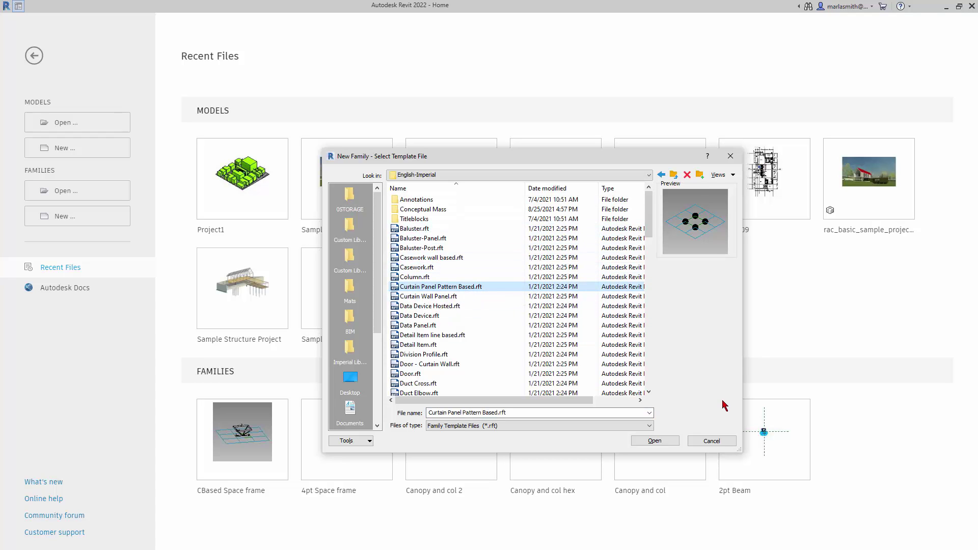
left_click(662, 444)
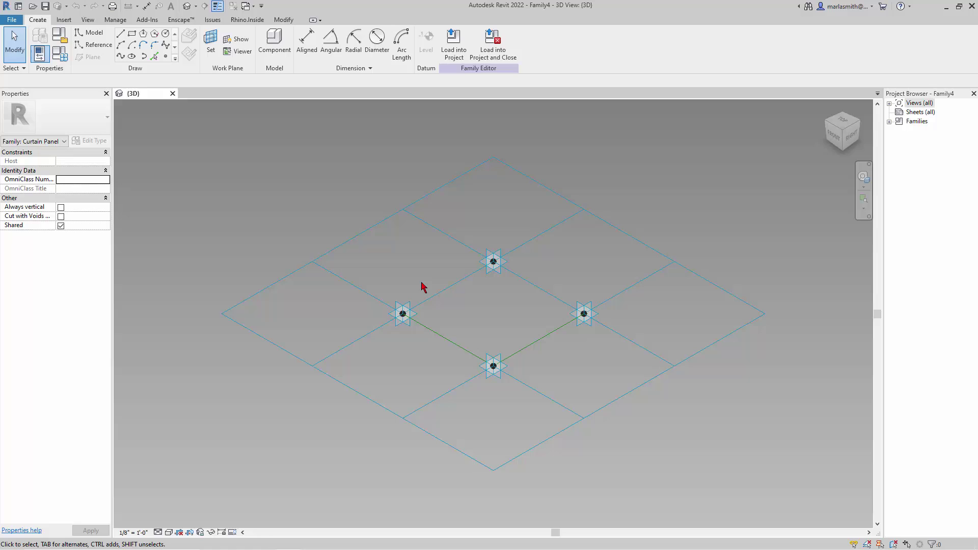
scroll(493, 245, "up", 2)
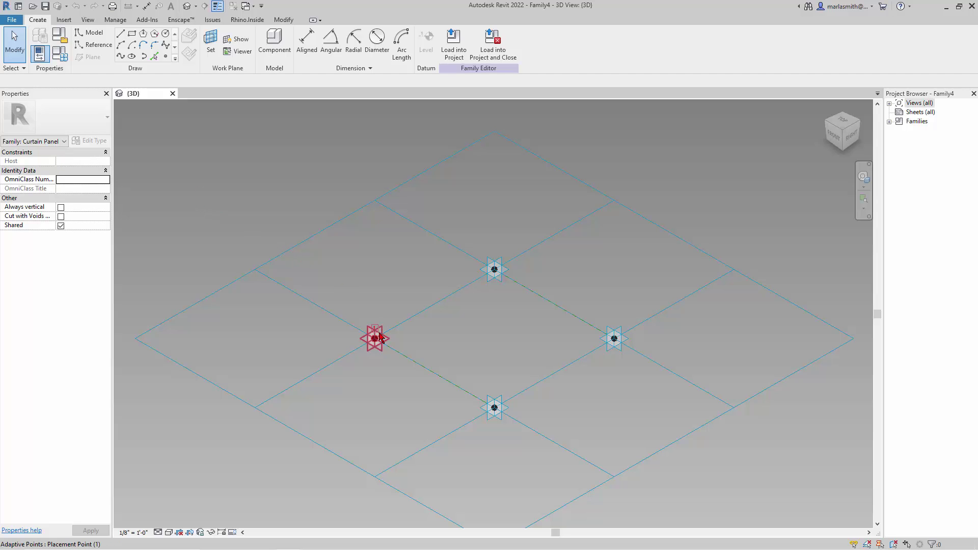
key("Tab")
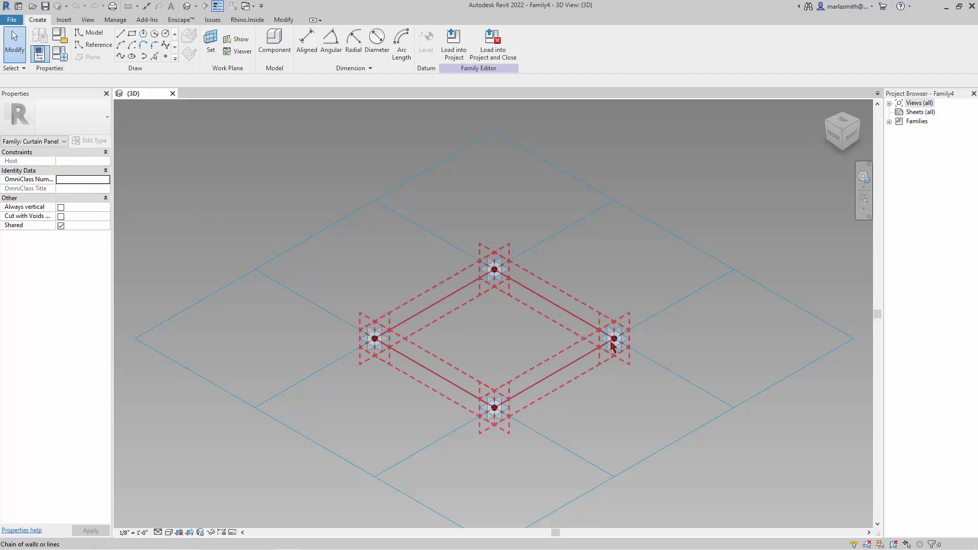
key("Tab")
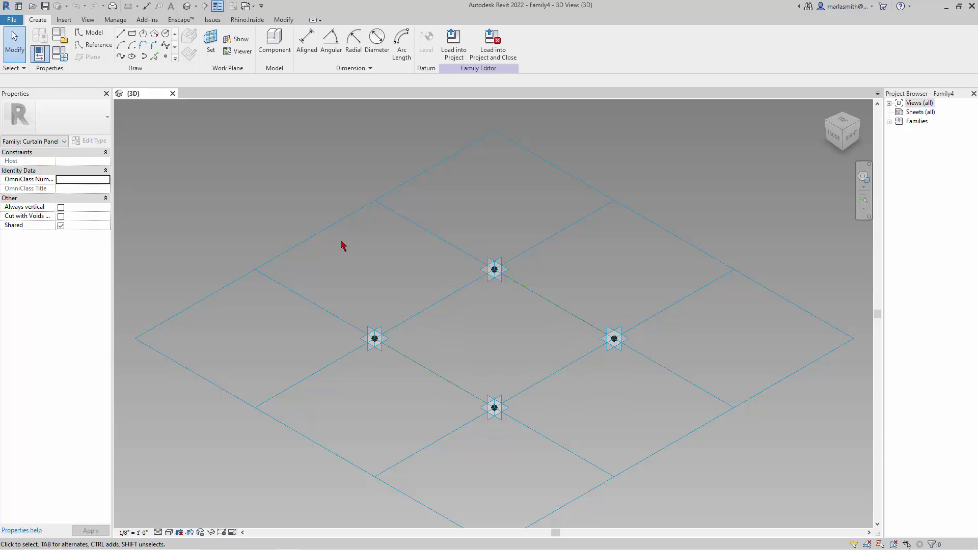
Step: Place reference points hosted on the left, top, right and bottom adaptive points' work planes
left_click(166, 57)
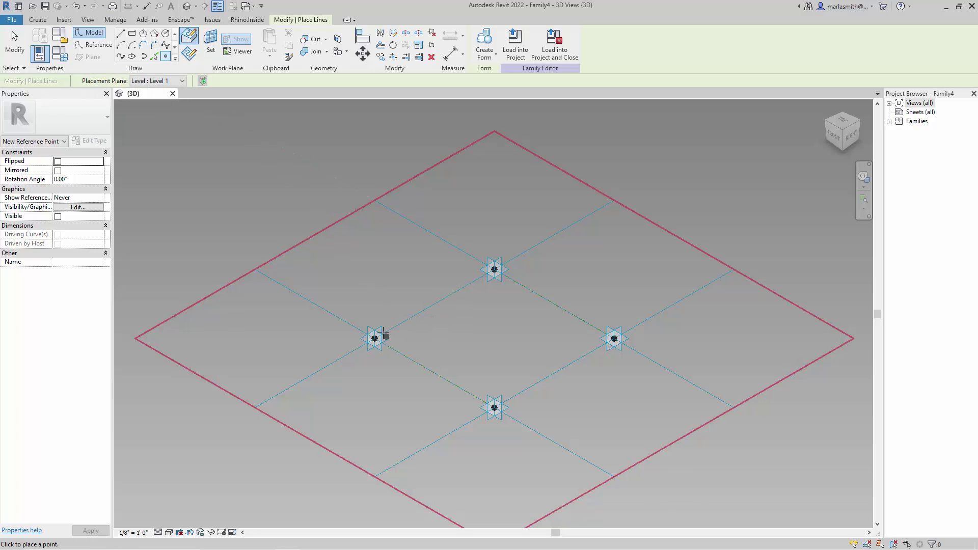
left_click(357, 288)
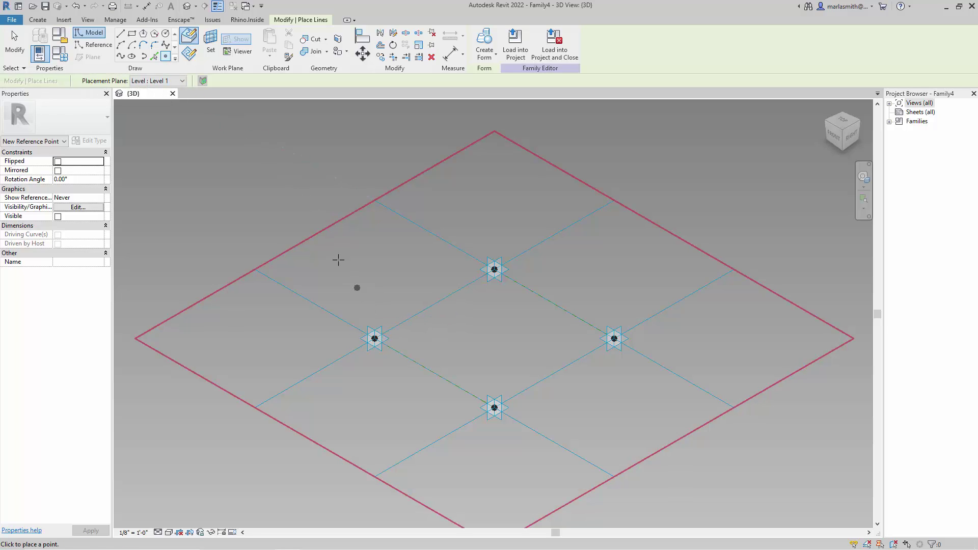
left_click(213, 46)
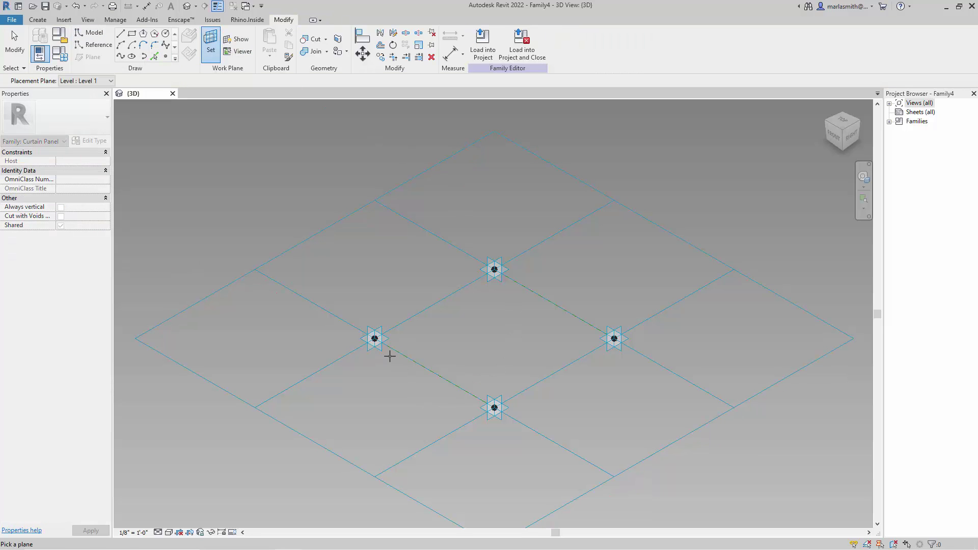
left_click(374, 338)
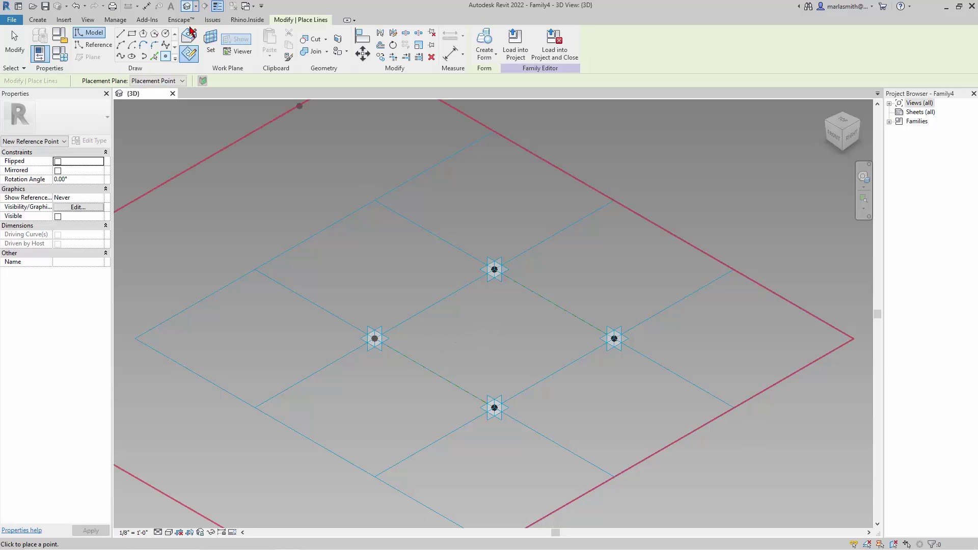
left_click(211, 47)
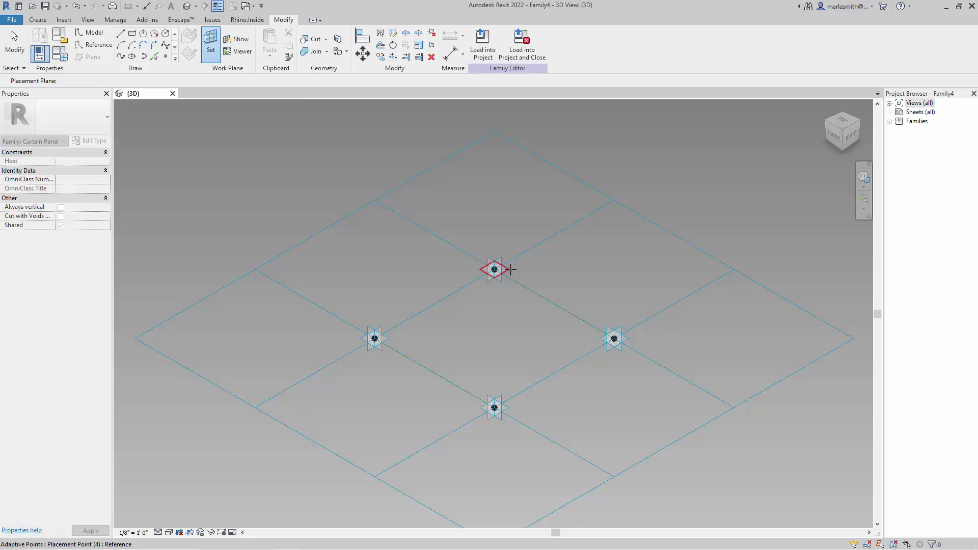
left_click(494, 268)
key("Escape")
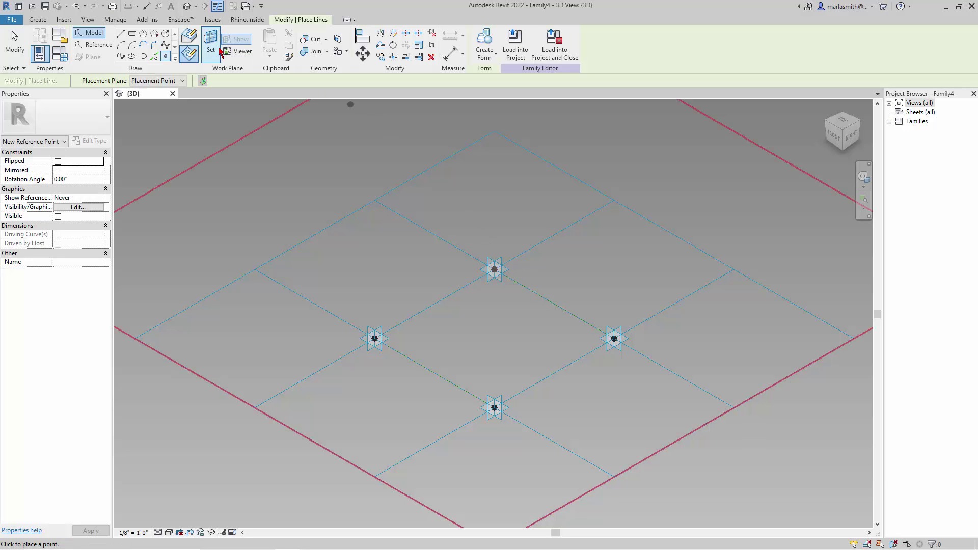
left_click(614, 338)
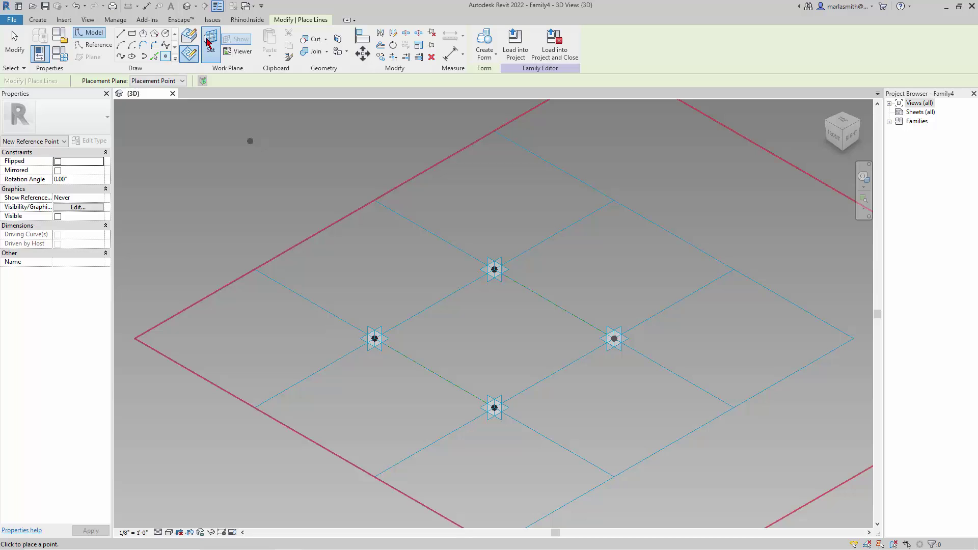
key("Escape")
left_click(504, 412)
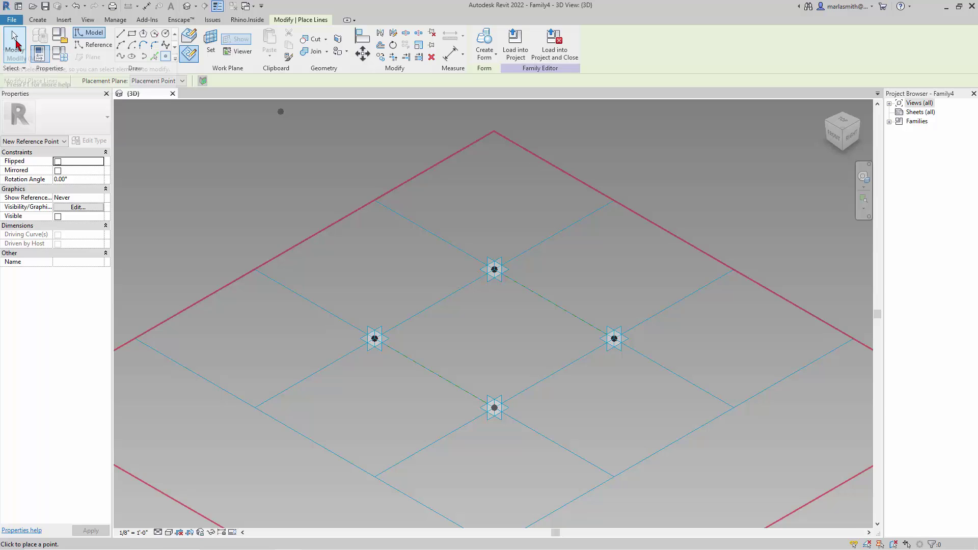
left_click(14, 43)
Step: Window-select the panel and filter it down to the adaptive points and reference lines
key("Tab")
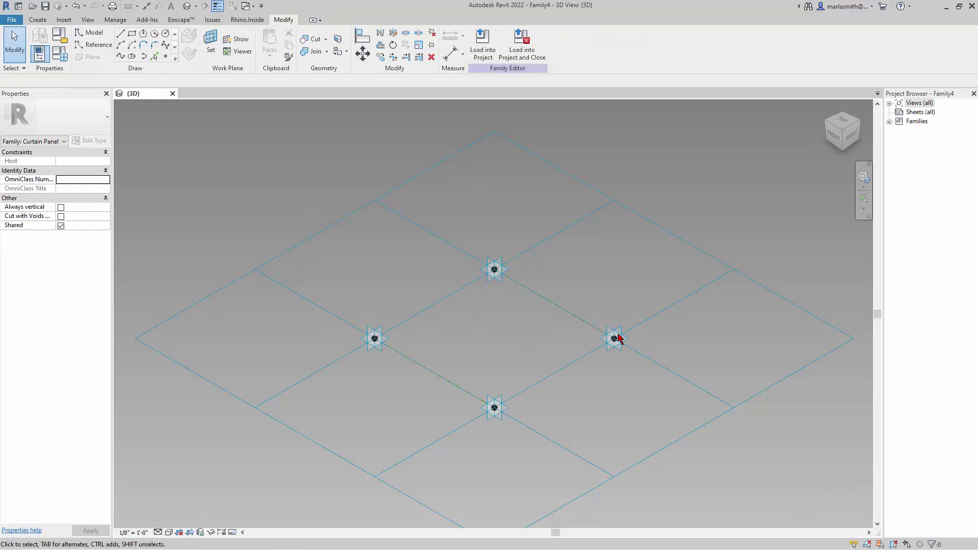
left_click_drag(298, 158, 670, 452)
left_click(539, 43)
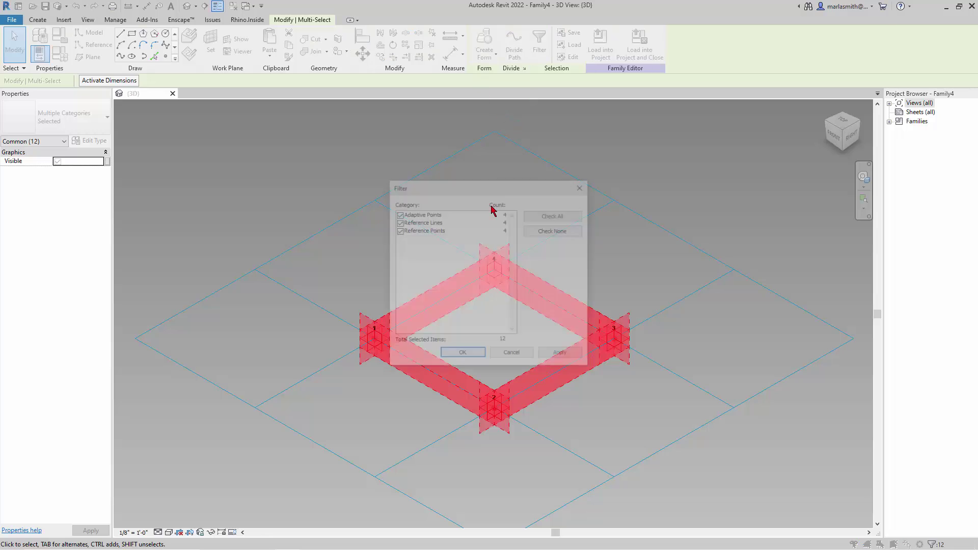
left_click(539, 231)
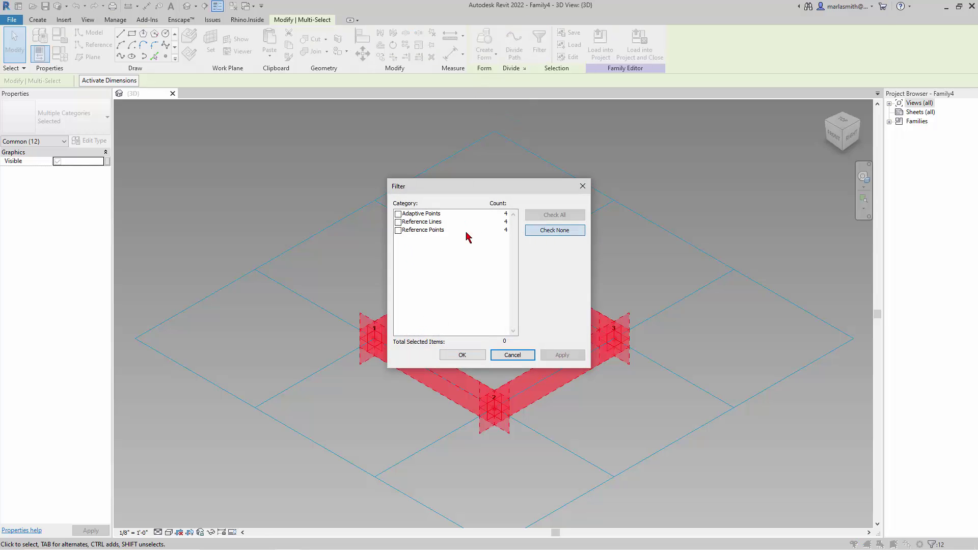
left_click(398, 222)
left_click(398, 214)
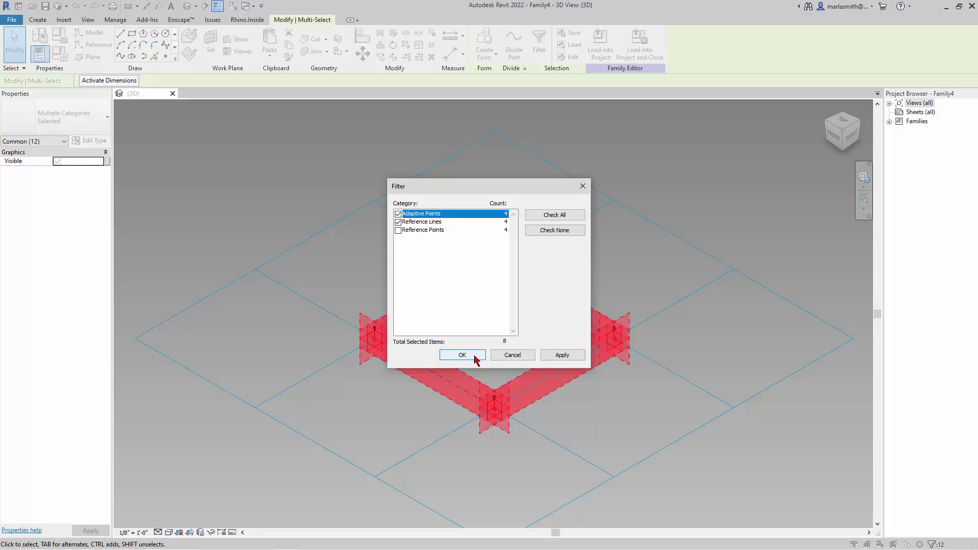
left_click(475, 358)
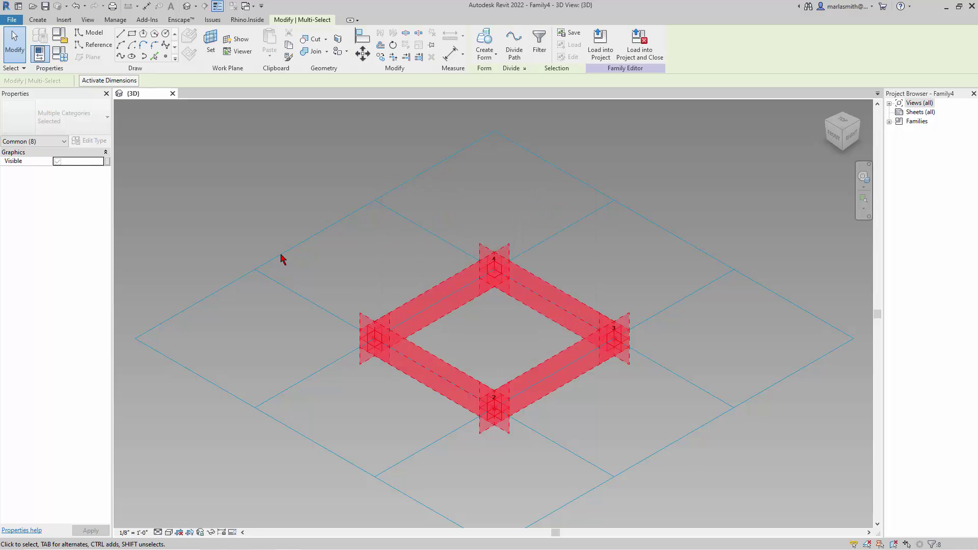
Step: Reselect the panel and filter the selection to Reference Points only
left_click_drag(266, 170, 666, 438)
left_click(541, 45)
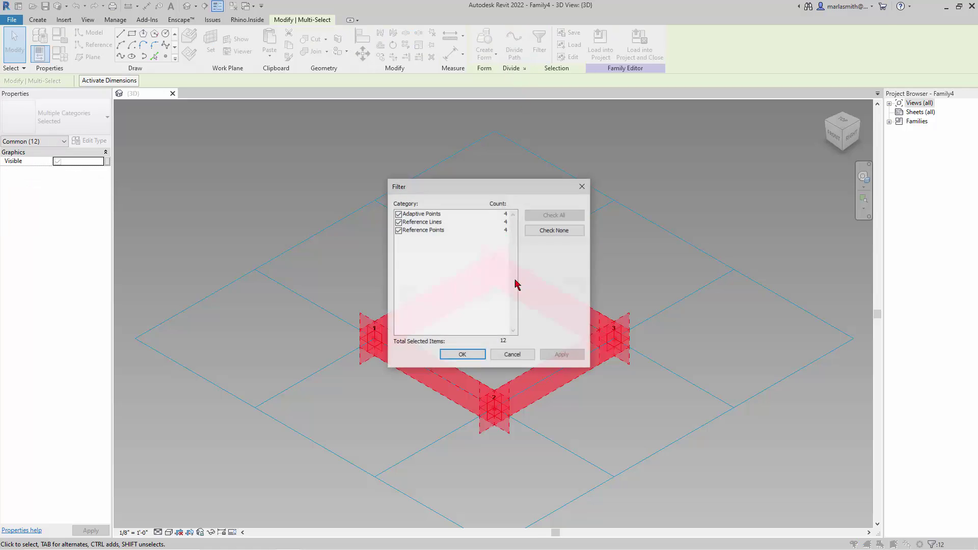
left_click(556, 231)
left_click(399, 231)
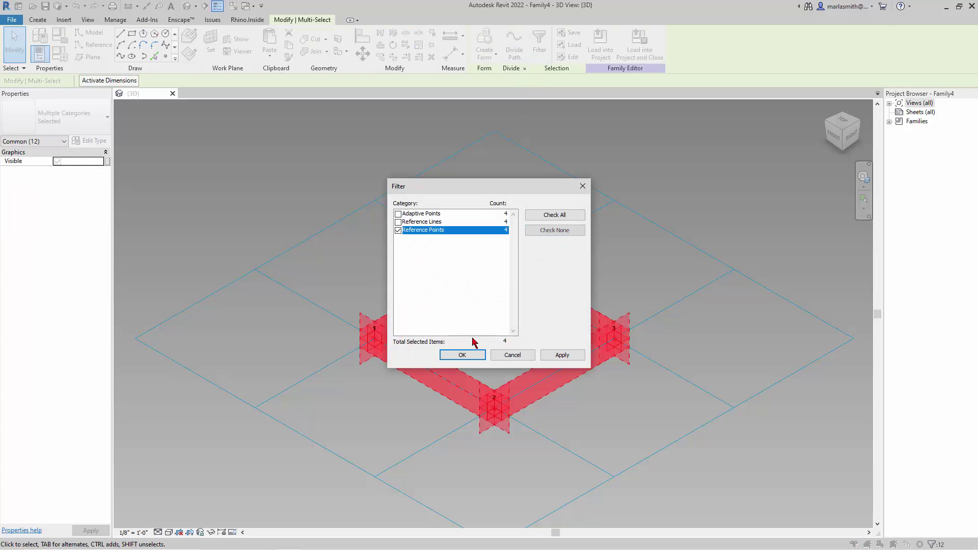
left_click(464, 355)
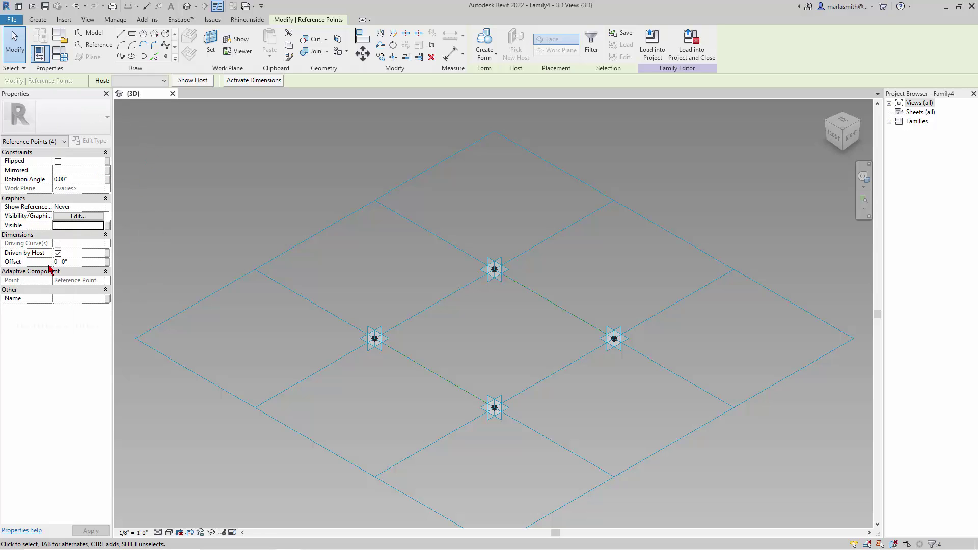
Step: Link the points' Offset to a new family parameter named 'frame offset'
left_click(108, 262)
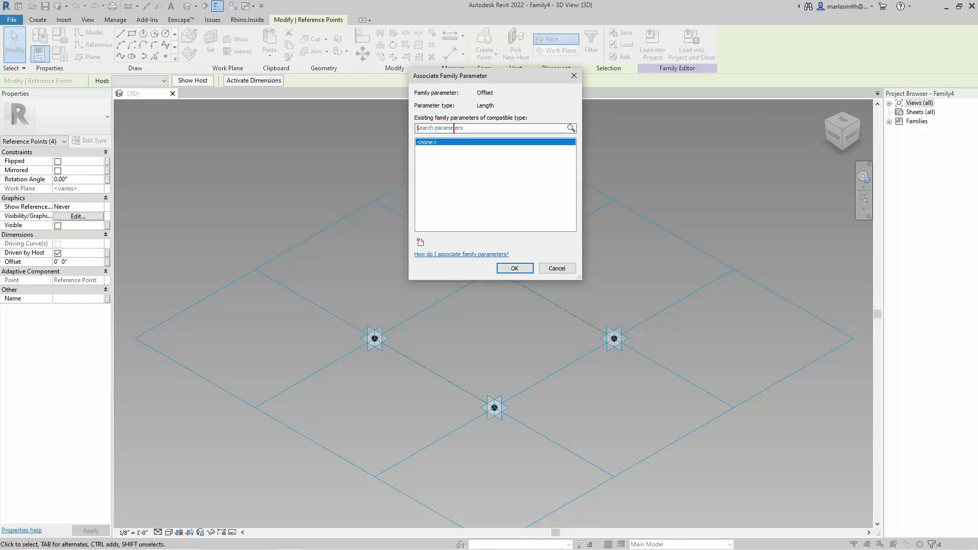
left_click(420, 242)
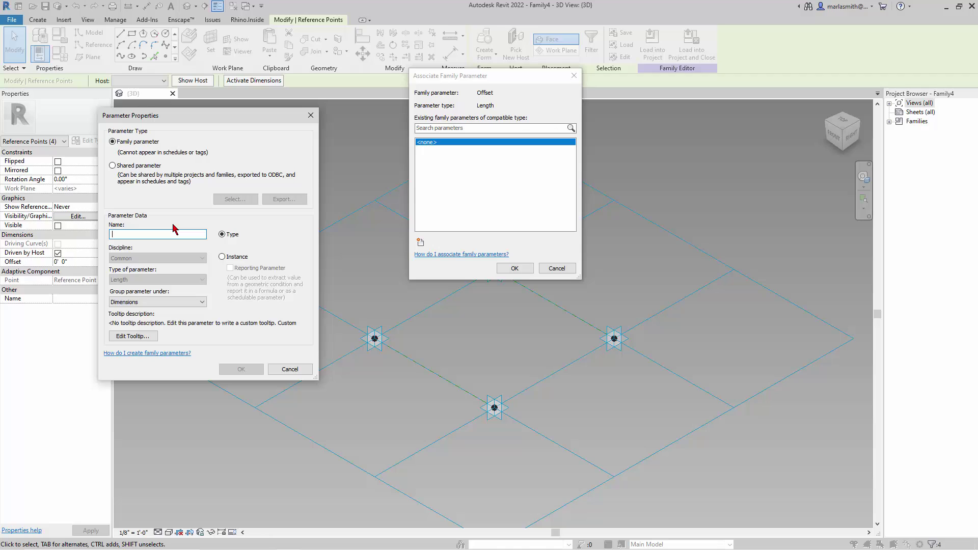
type("frame offset")
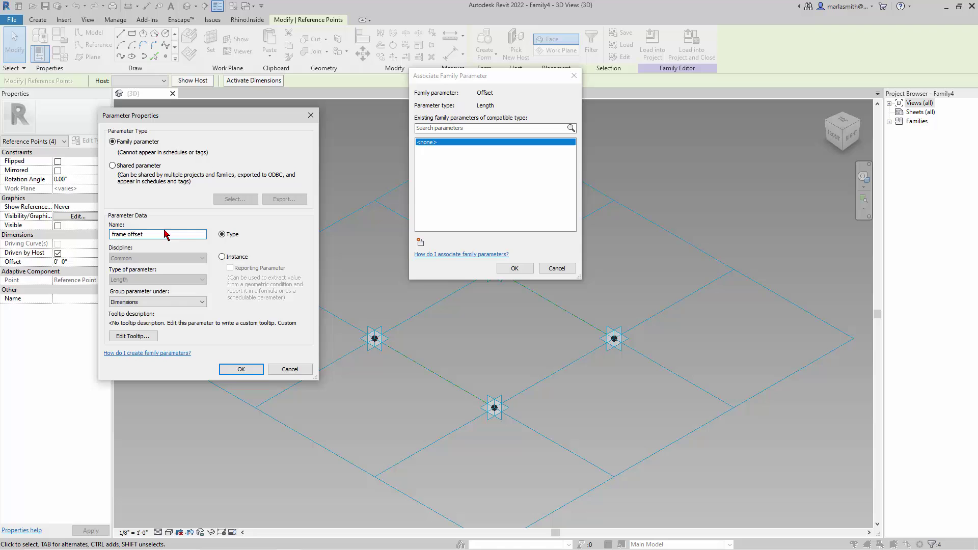
left_click(241, 369)
left_click(523, 272)
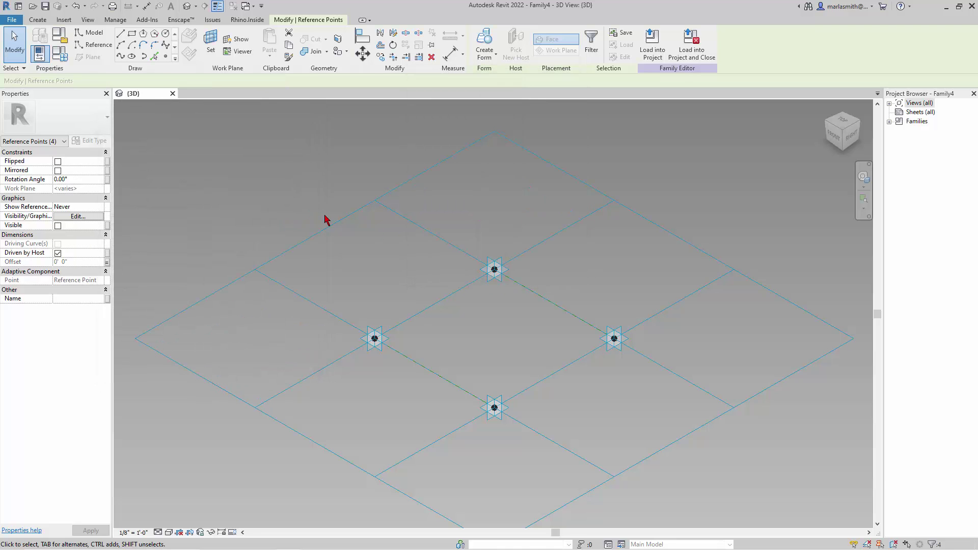
Step: In Family Types, set frame offset to 5 and apply it
left_click(61, 55)
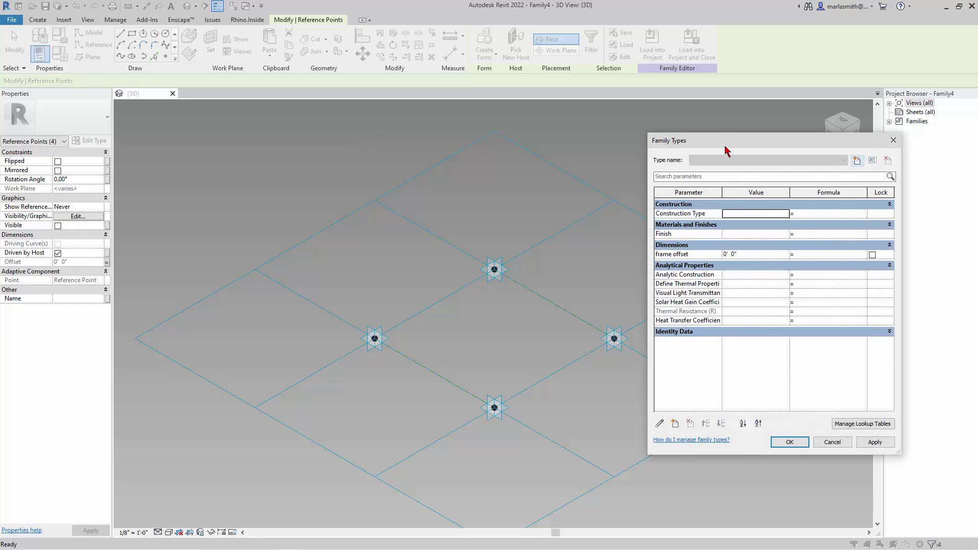
left_click_drag(726, 150, 113, 87)
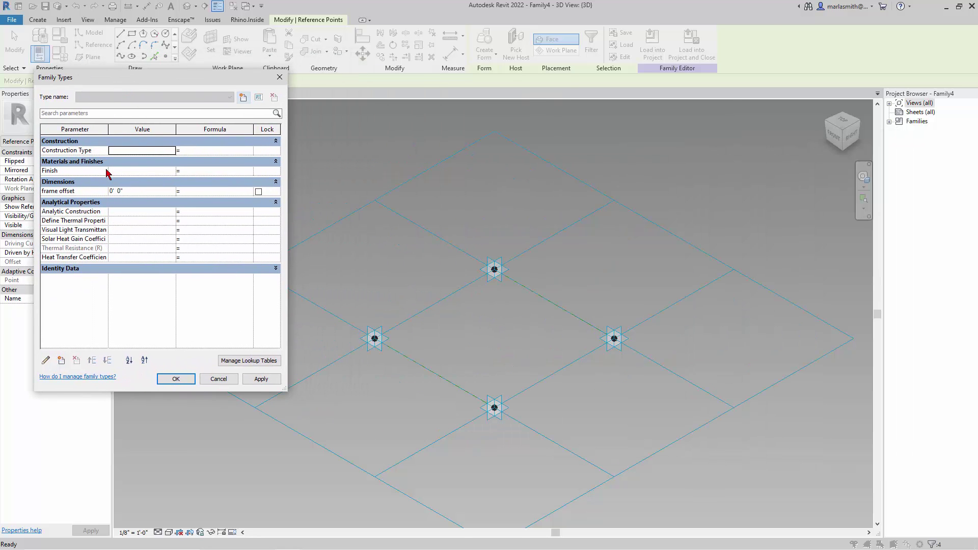
left_click(152, 193)
type("5")
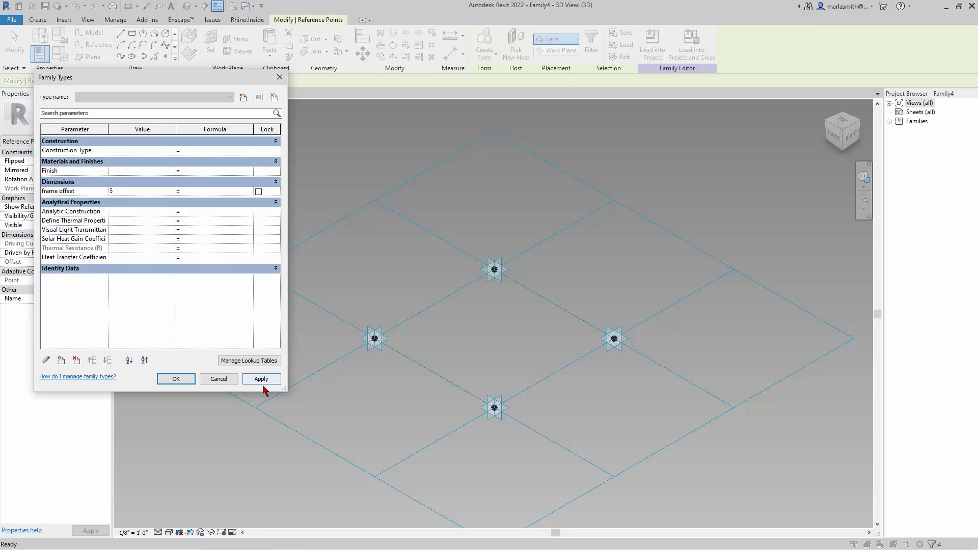
left_click(269, 383)
left_click(178, 381)
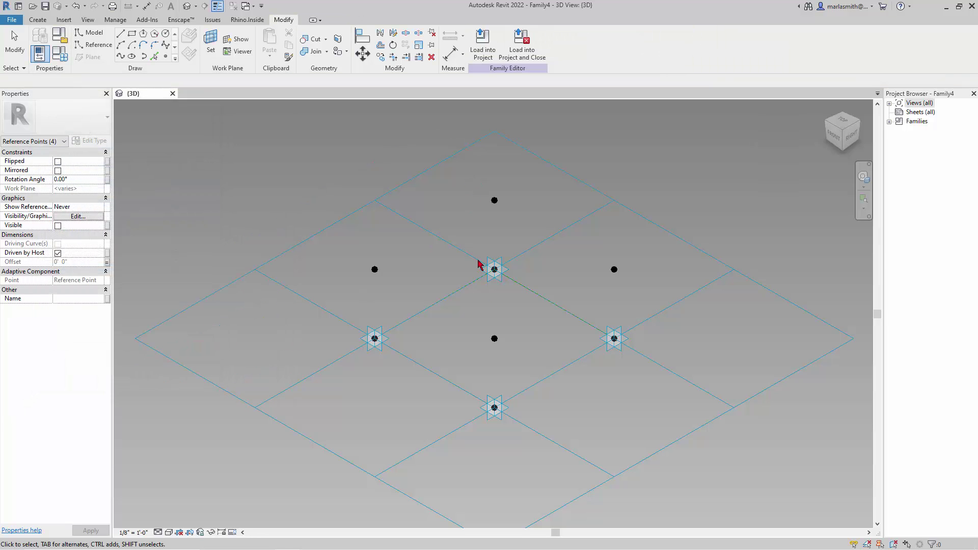
left_click(376, 339)
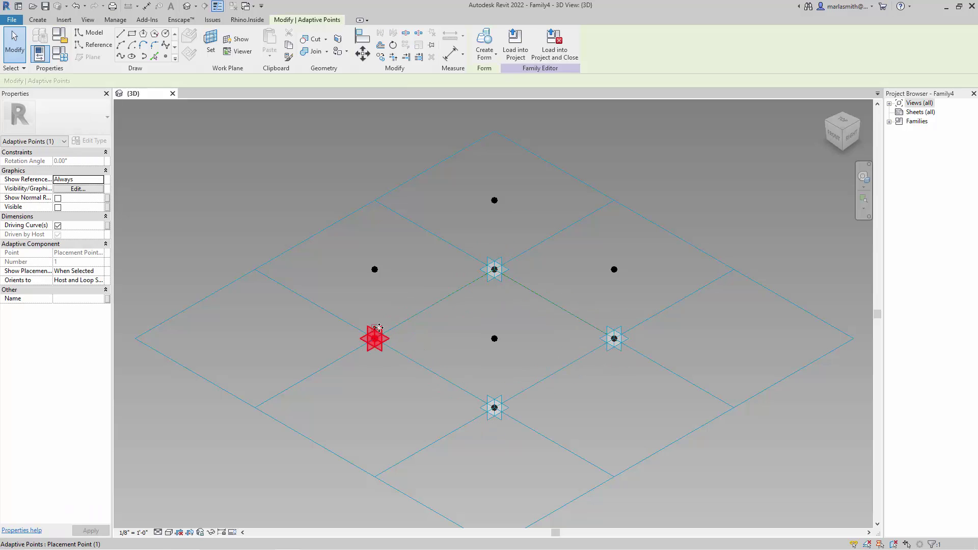
key("Escape")
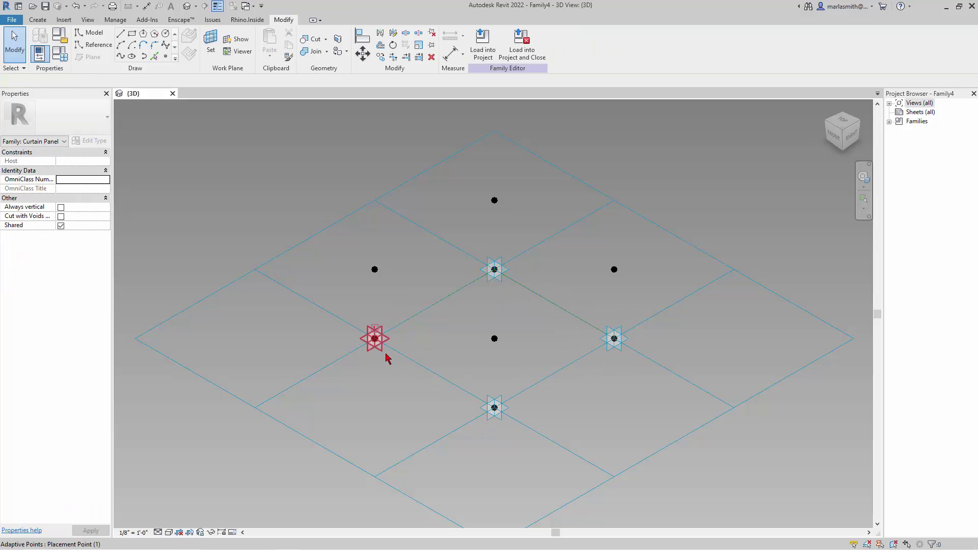
left_click(386, 356)
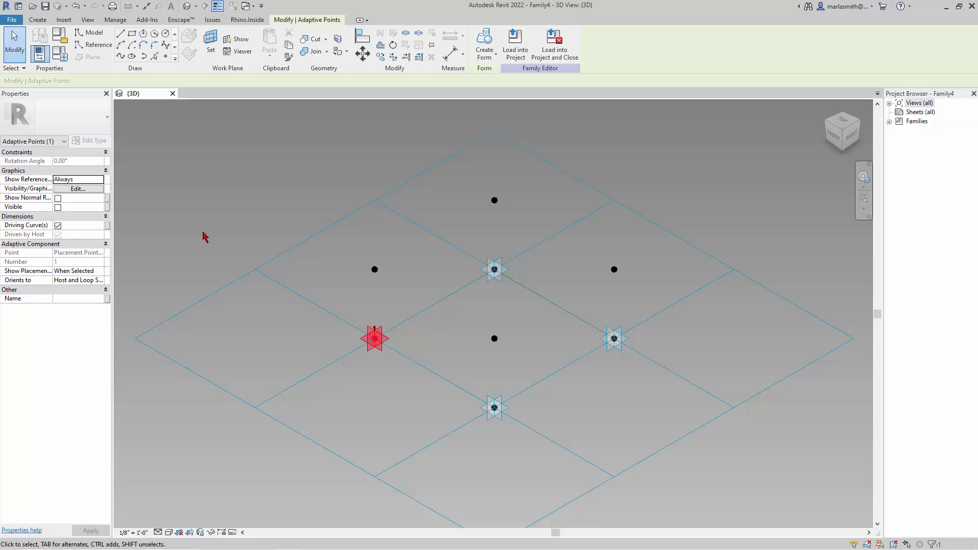
left_click(58, 207)
left_click(199, 216)
left_click(495, 408)
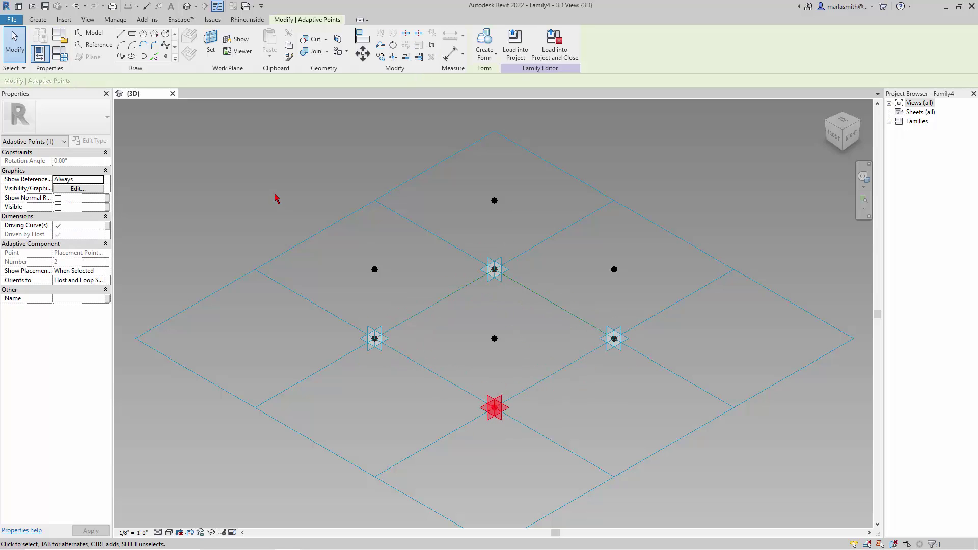
left_click(312, 184)
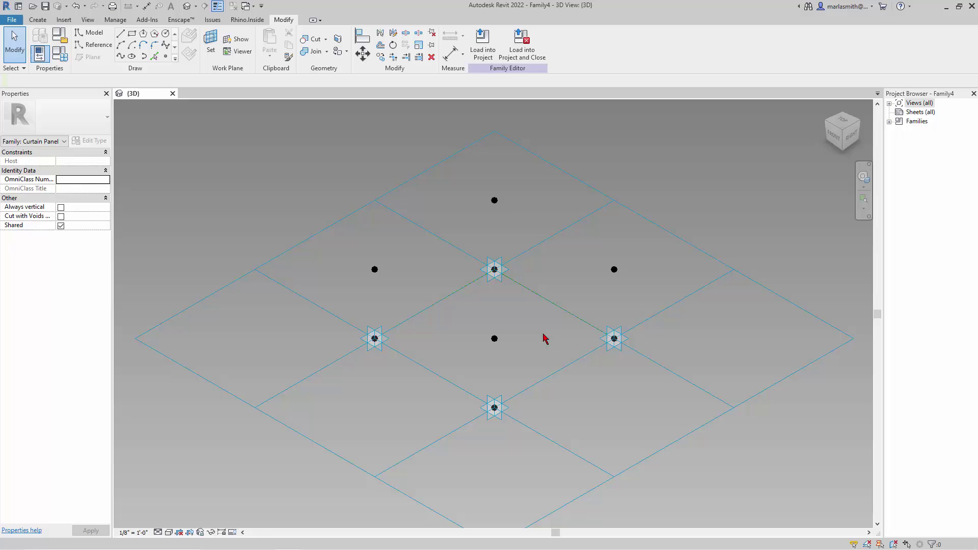
middle_click_drag(533, 345, 270, 119, "shift")
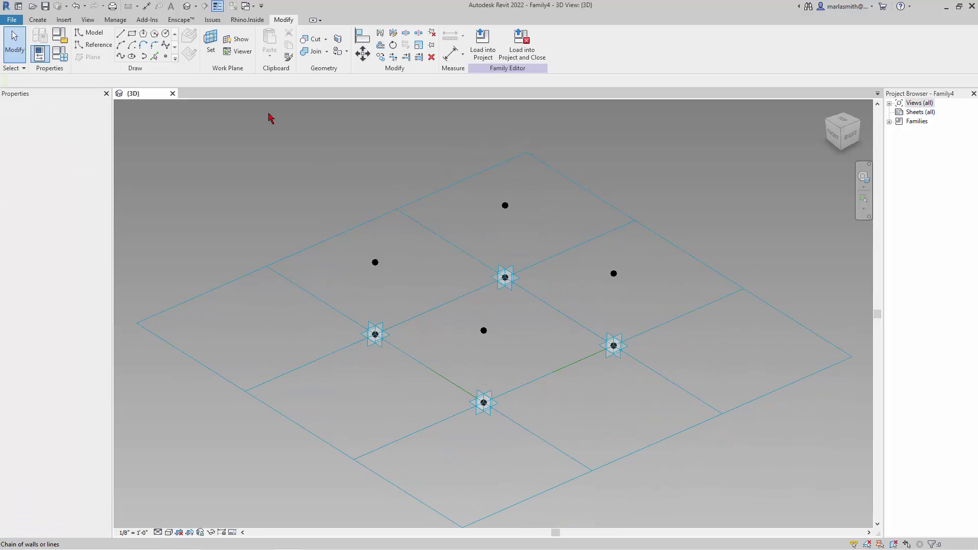
Step: Draw a closed loop of reference lines through the left, top, right and bottom offset points
left_click(92, 44)
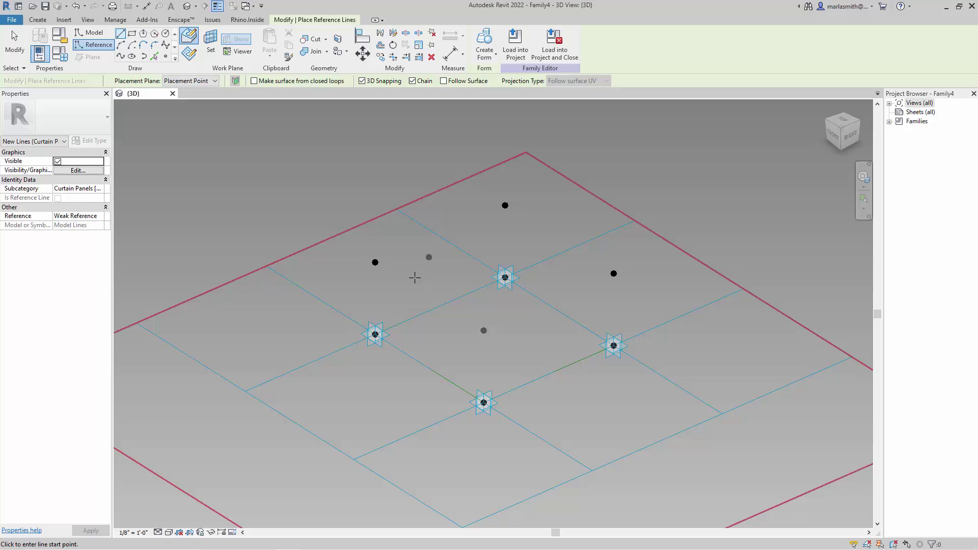
left_click(375, 262)
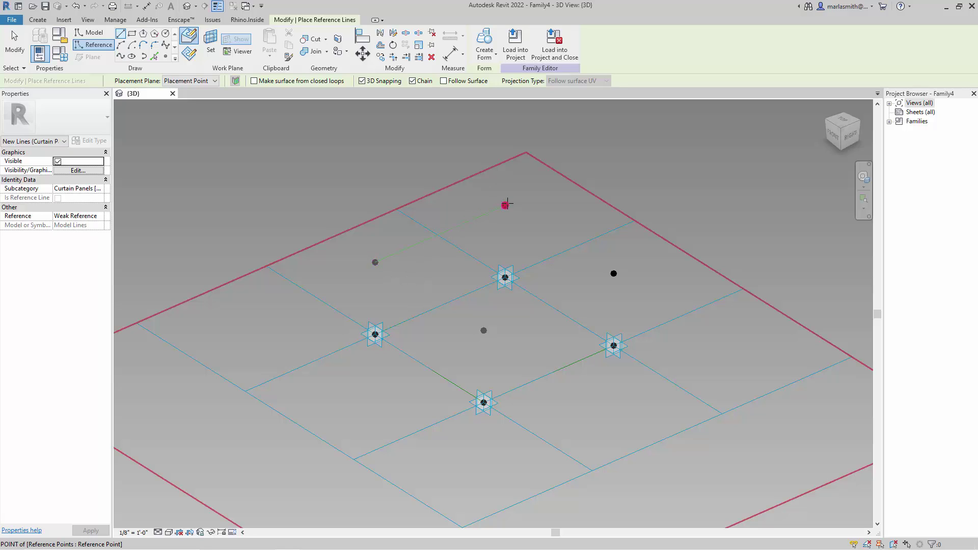
left_click(505, 205)
left_click(613, 274)
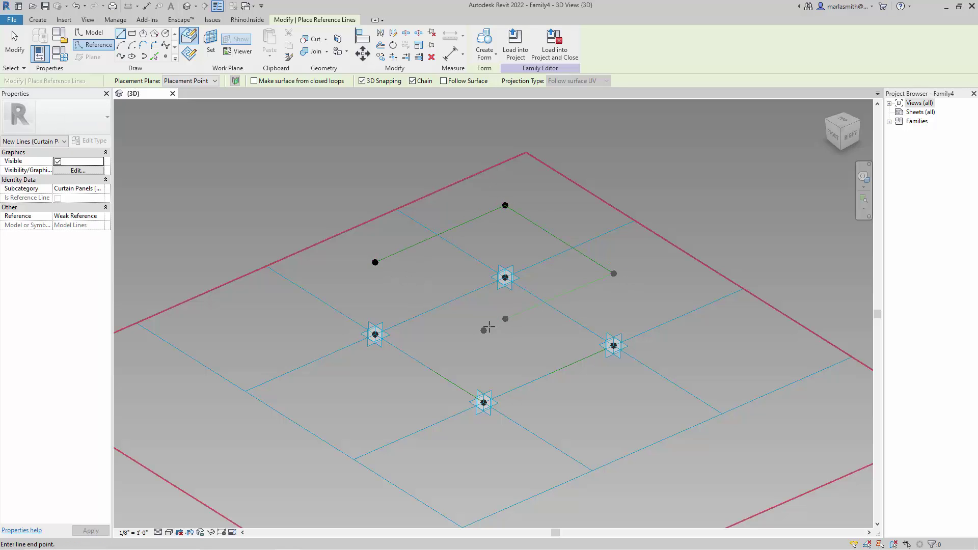
left_click(483, 330)
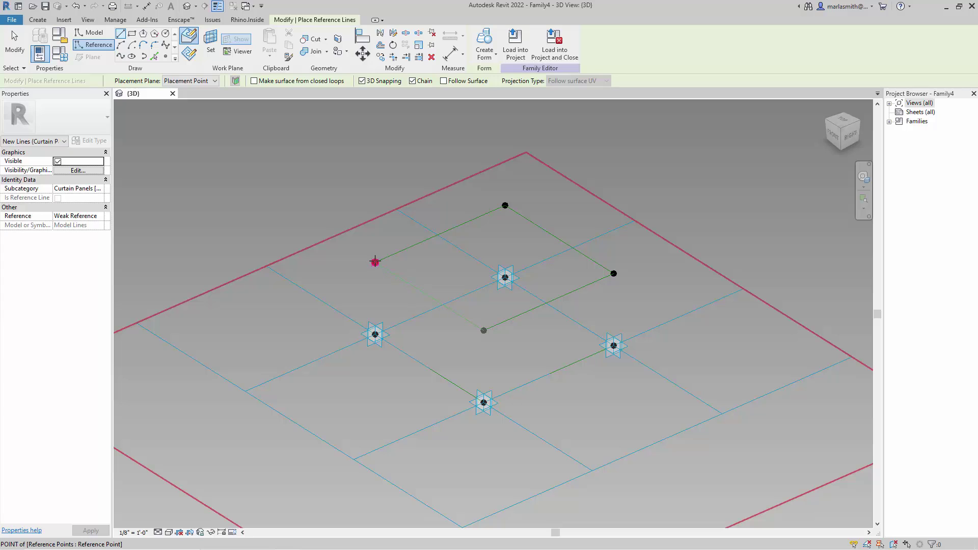
left_click(375, 262)
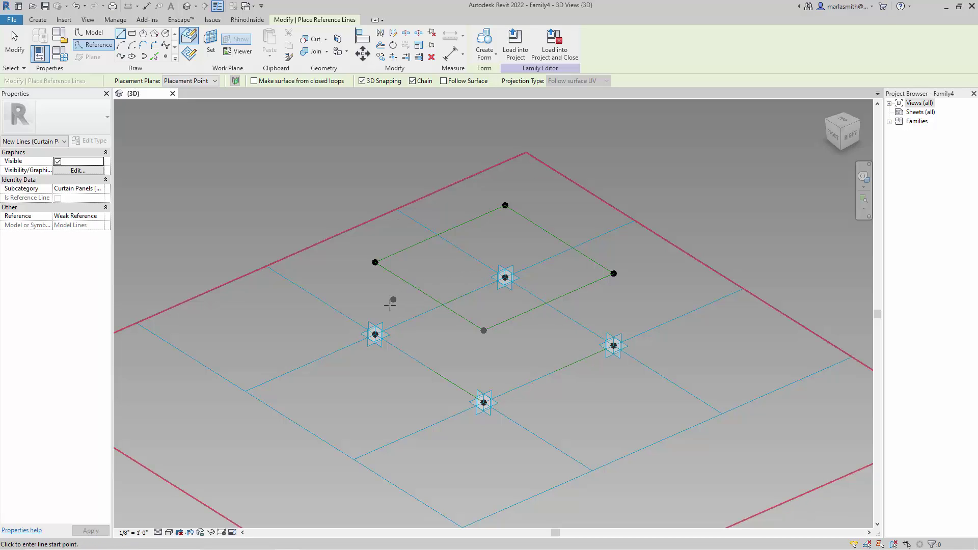
Step: Draw a reference line between two opposite panel edge midpoints
left_click(548, 374)
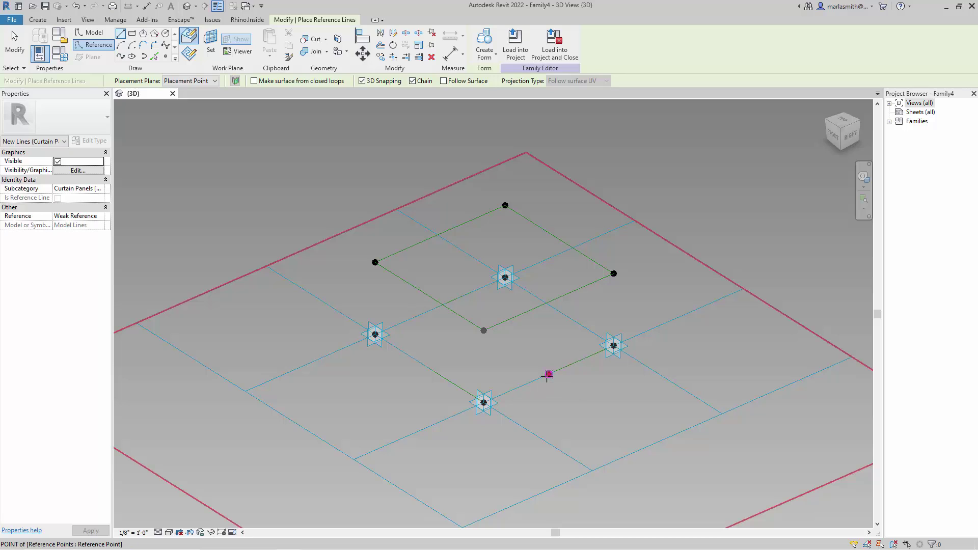
left_click(441, 304)
key("Escape")
key("Escape")
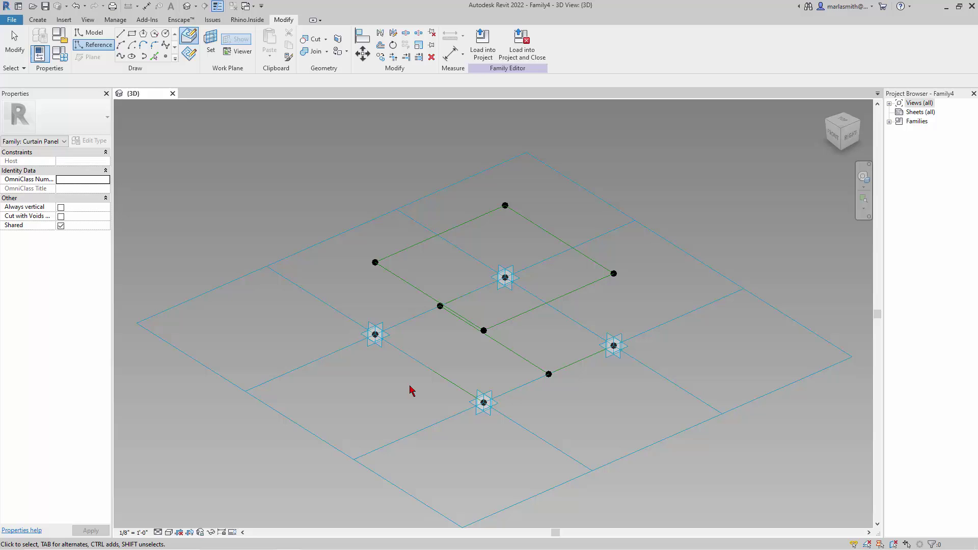
middle_click_drag(412, 392, 392, 386, "shift")
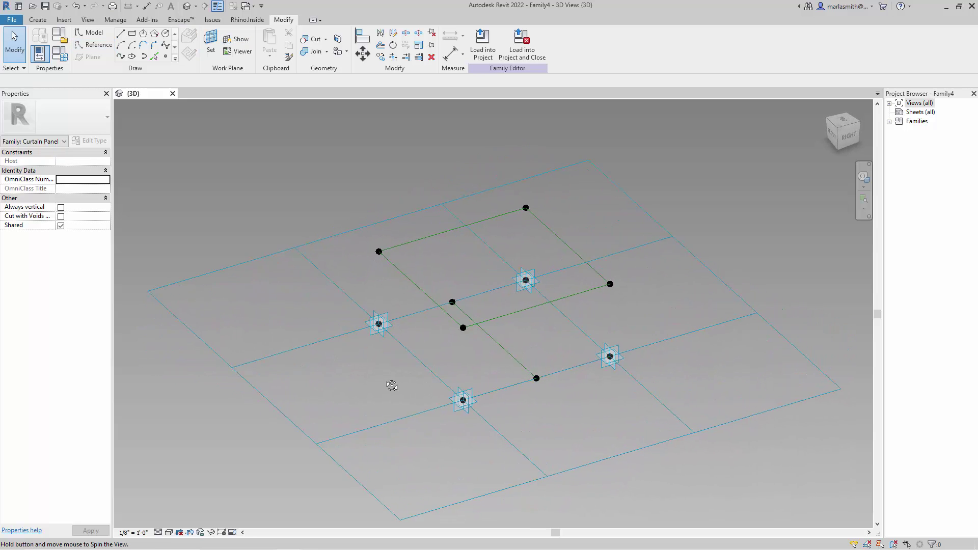
Step: Place a reference point on the crossing line and slide it to normalized 0.5 along it
left_click(166, 56)
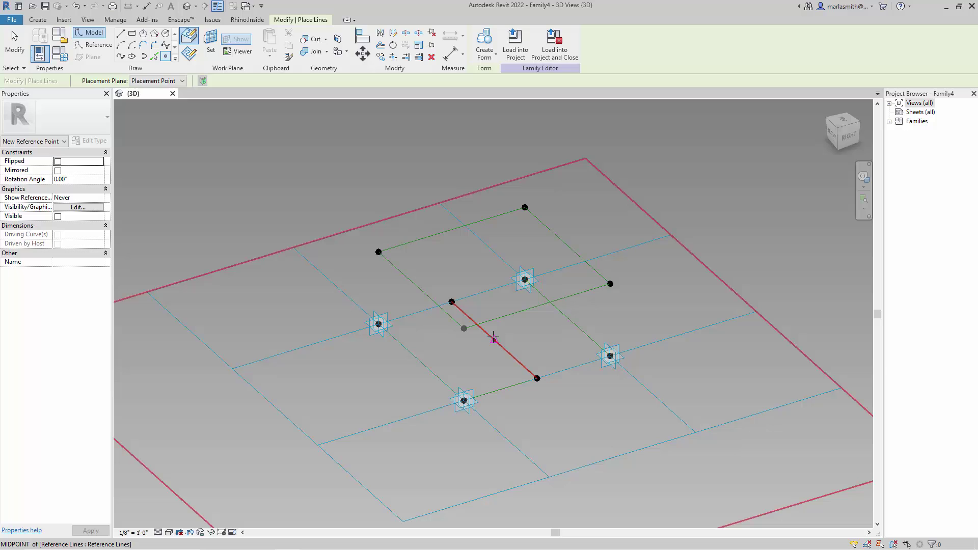
left_click(493, 339)
key("Escape")
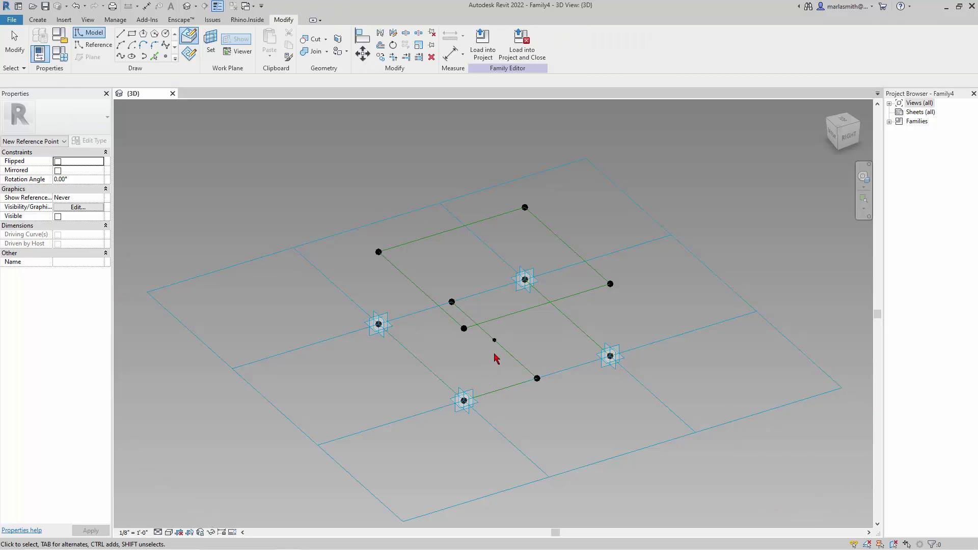
scroll(492, 350, "up", 3)
left_click(498, 333)
left_click_drag(498, 334, 539, 329)
left_click(88, 274)
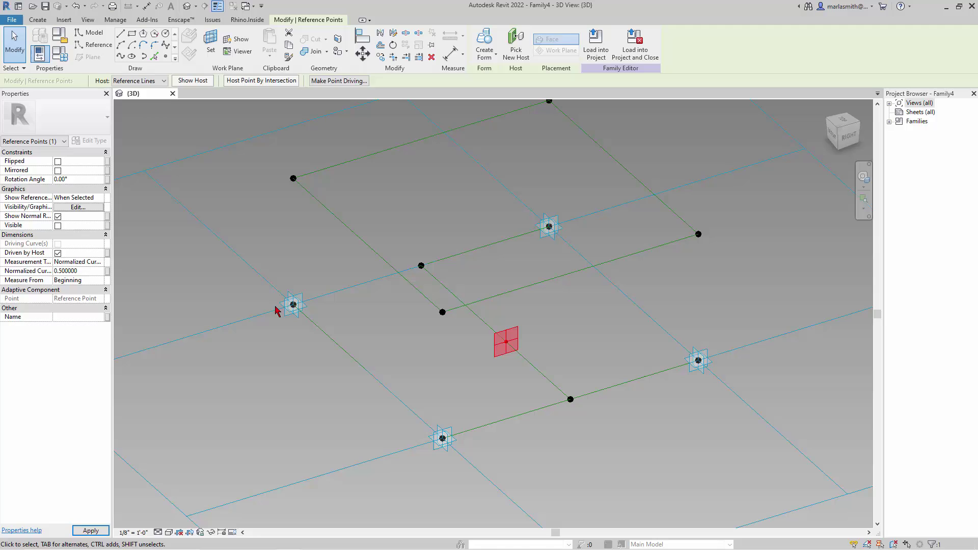
left_click(545, 334)
middle_click_drag(546, 334, 422, 329, "shift")
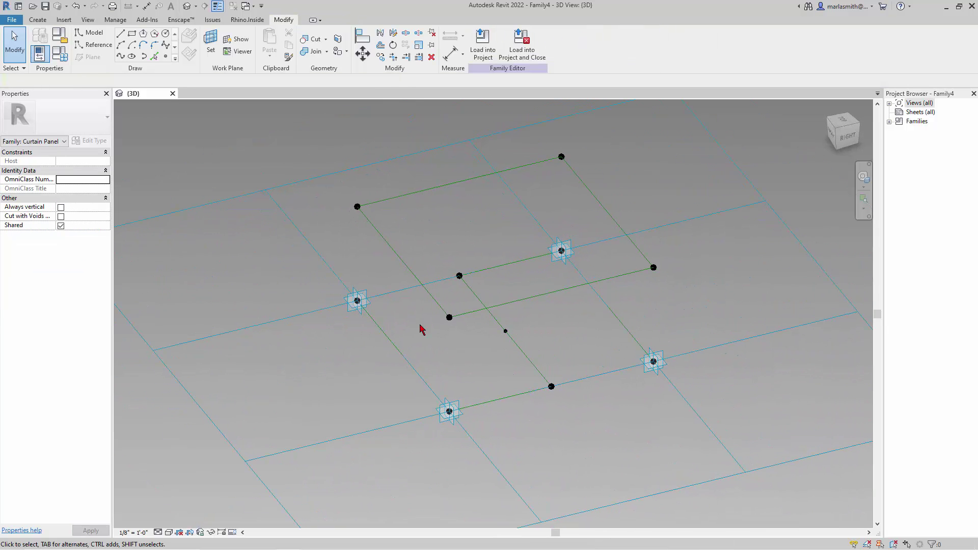
Step: Draw reference lines from the top-left corner to the hosted point and on to the right corner
left_click(93, 45)
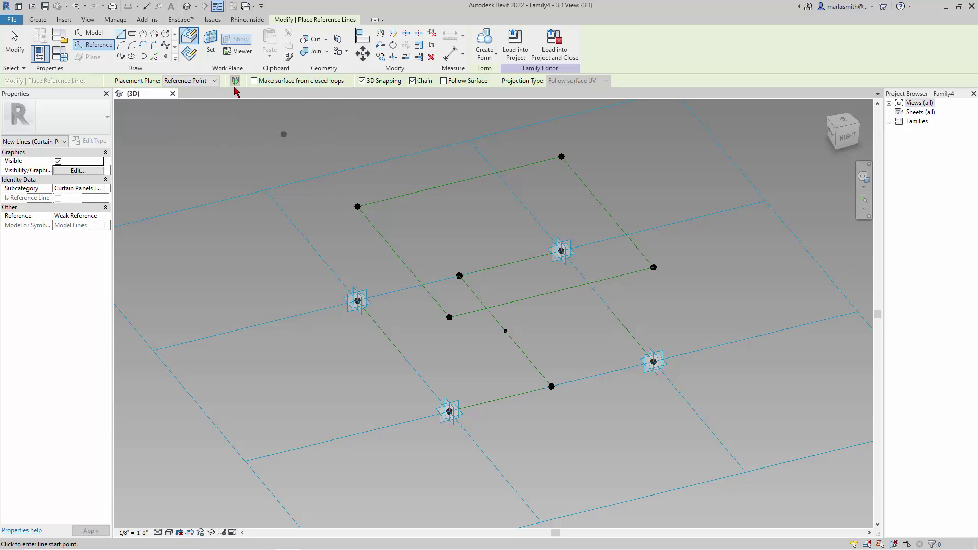
left_click(357, 206)
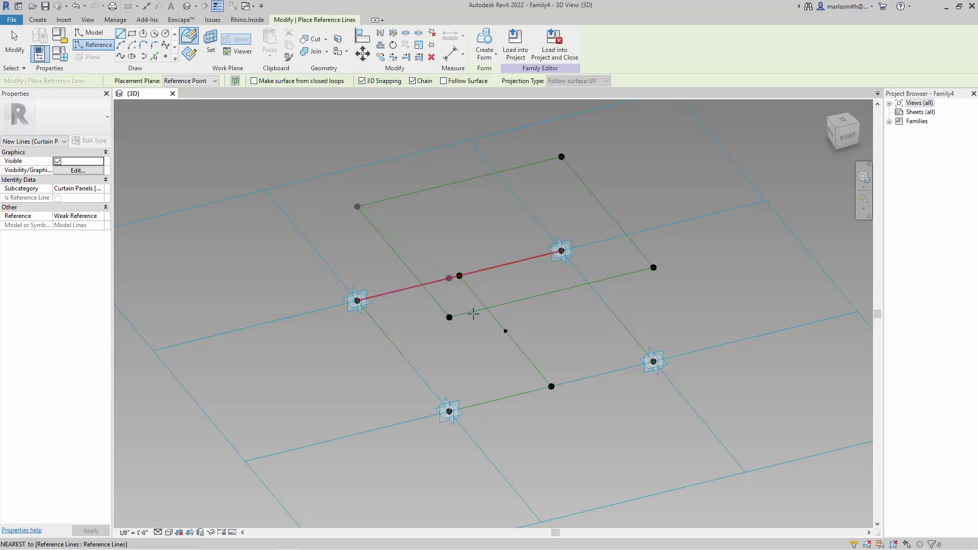
left_click(506, 331)
left_click(653, 267)
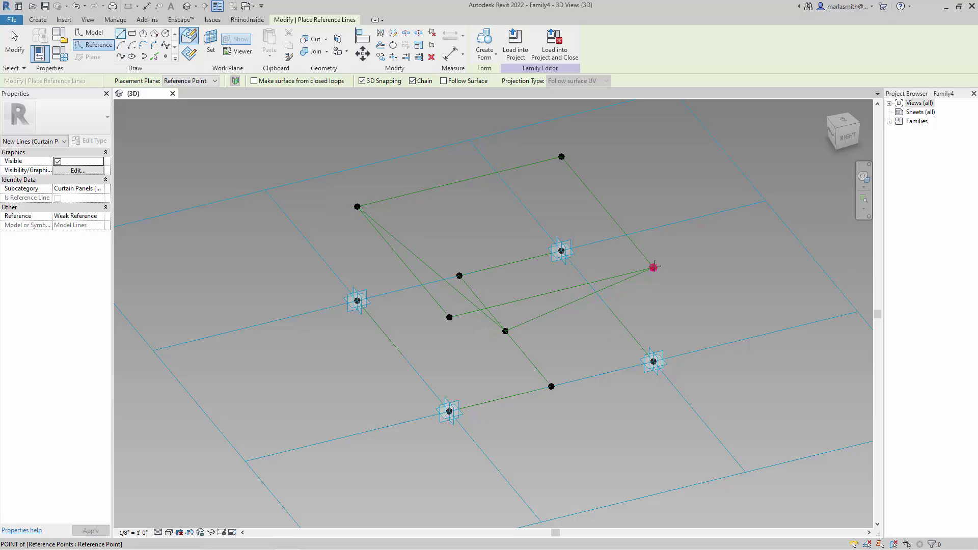
key("Escape")
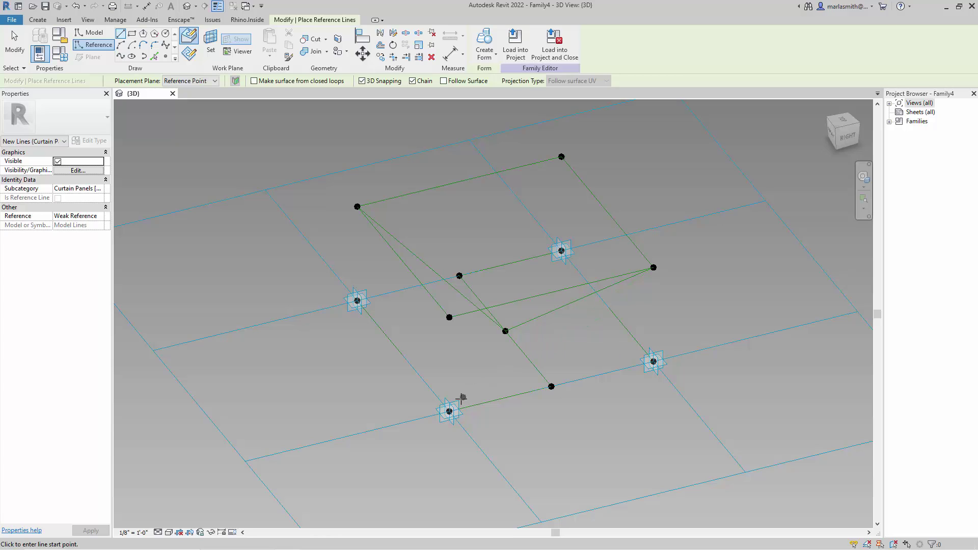
Step: Connect the top corner through the hosted point to the remaining loop corner
left_click(561, 157)
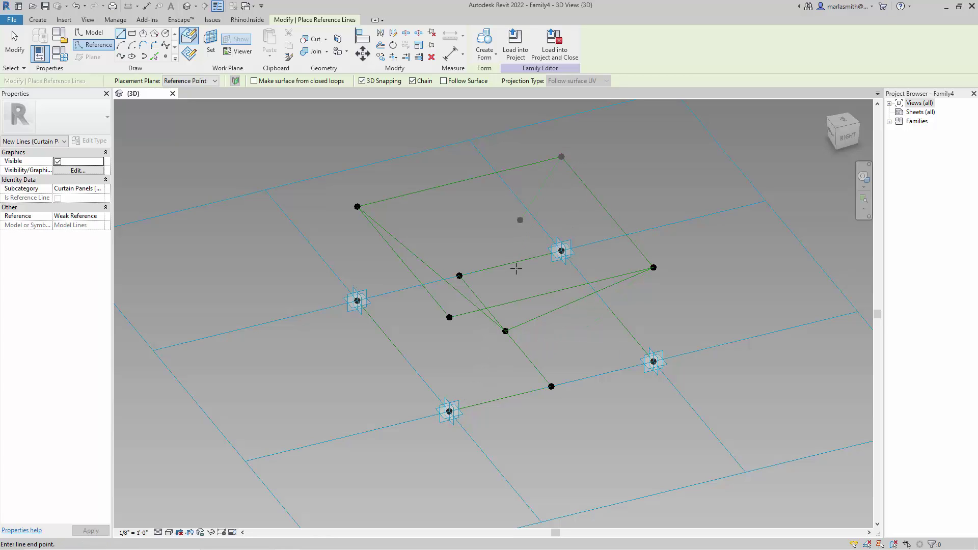
left_click(505, 331)
left_click(449, 318)
key("Escape")
key("Escape")
scroll(303, 321, "down", 3)
middle_click_drag(599, 452, 400, 240, "shift")
scroll(503, 197, "up", 3)
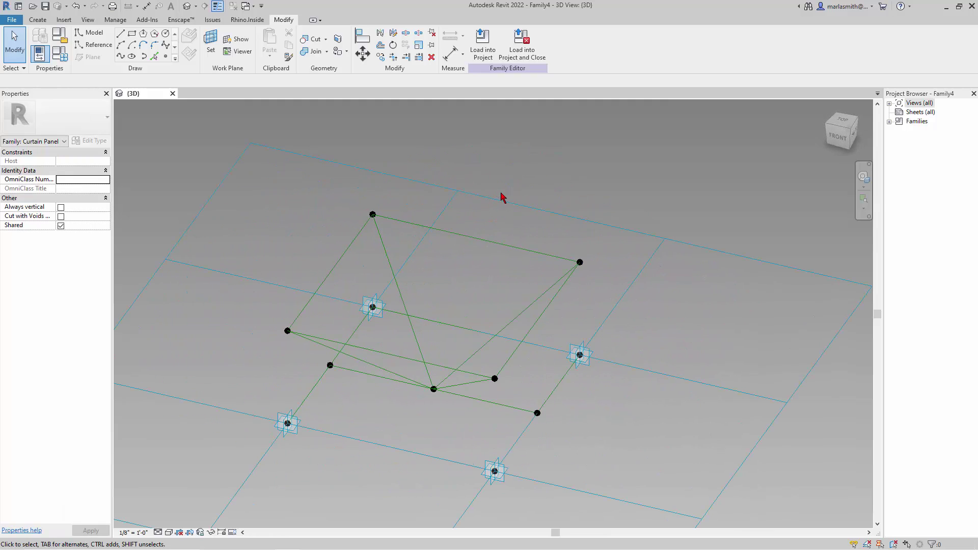
Step: Save Family4 under the new file name PBased Space frame.rfa
left_click(45, 6)
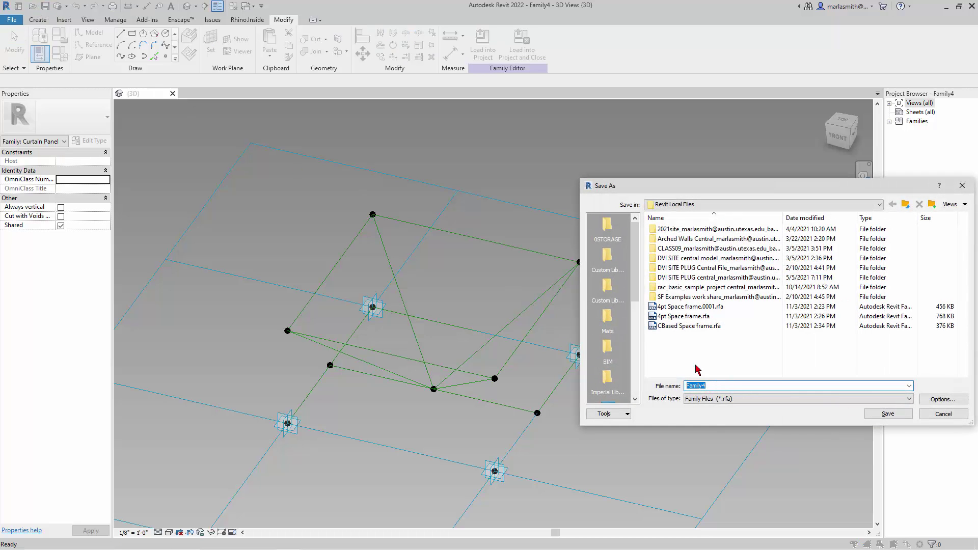
left_click(689, 326)
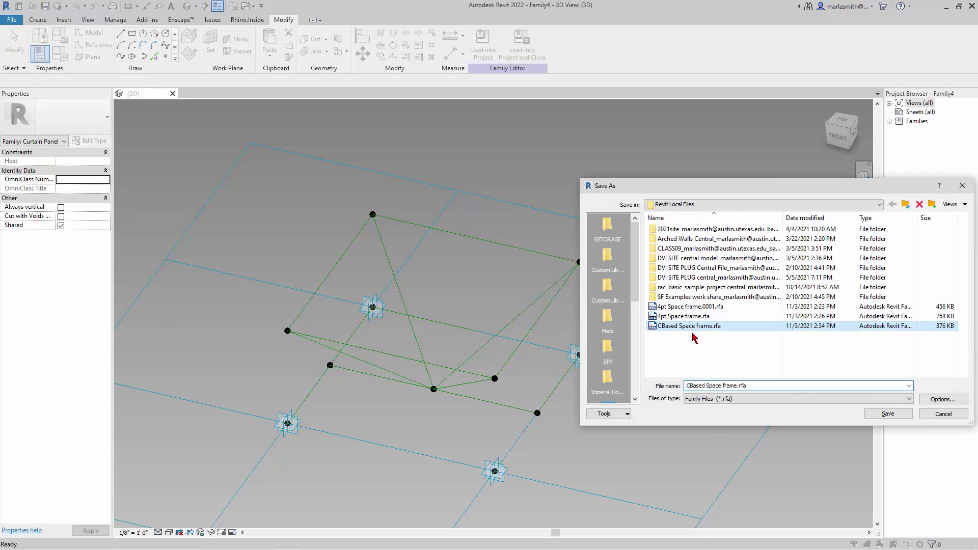
left_click(737, 385)
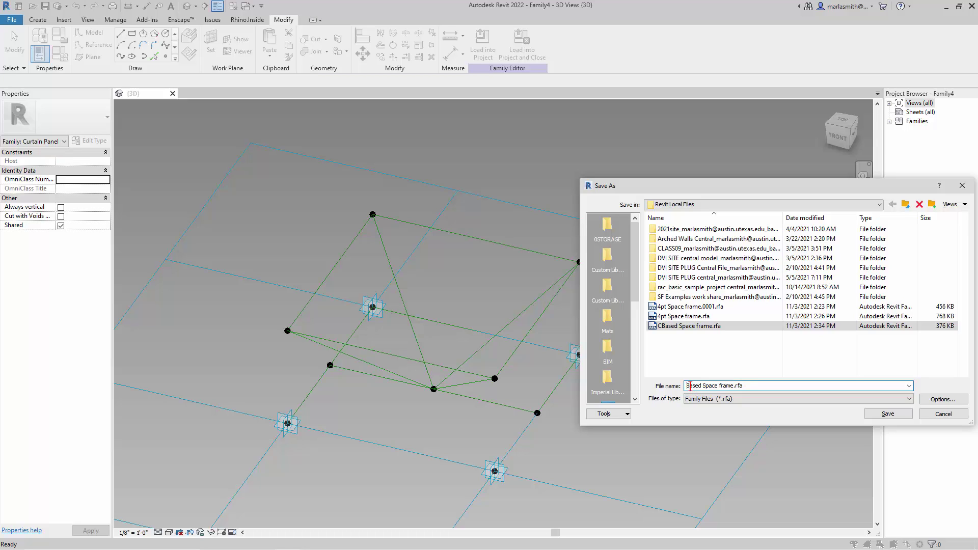
left_click(886, 414)
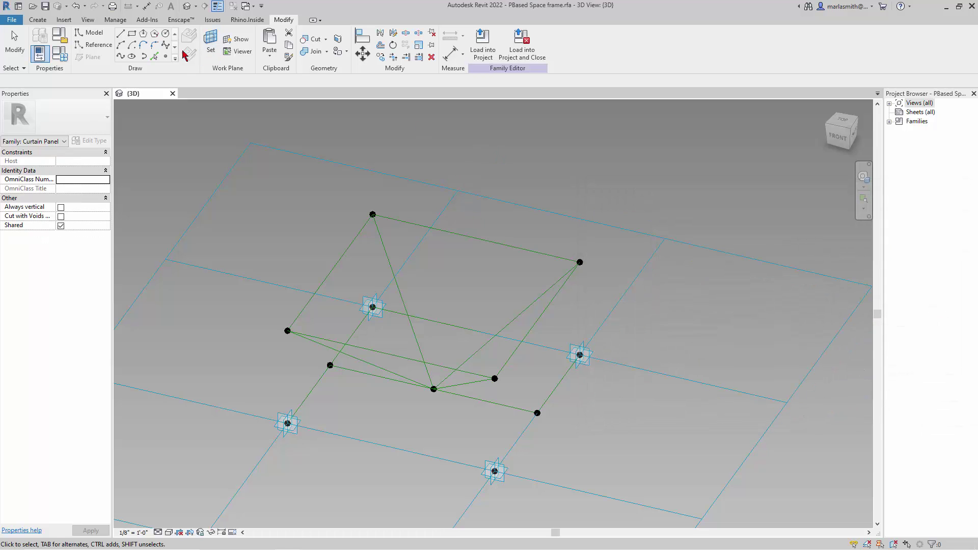
Step: Place a reference point on the frame's top edge reference line
left_click(167, 56)
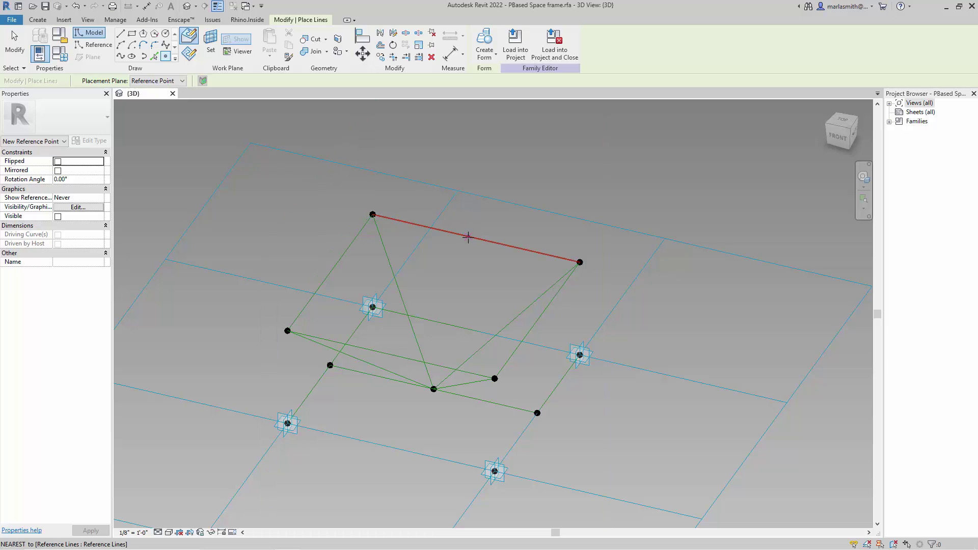
left_click(467, 236)
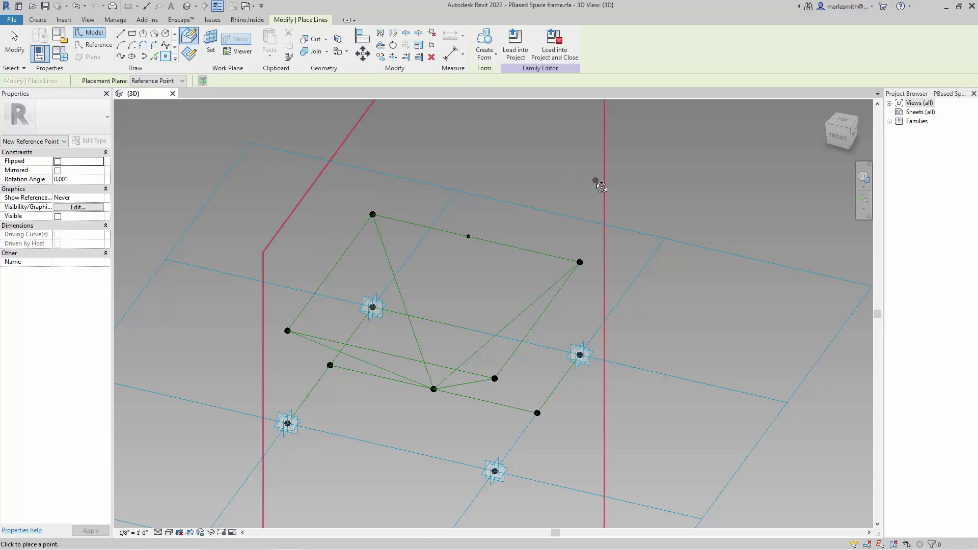
middle_click_drag(594, 181, 515, 203, "shift")
scroll(529, 242, "up", 3)
key("Escape")
key("Escape")
scroll(532, 255, "up", 3)
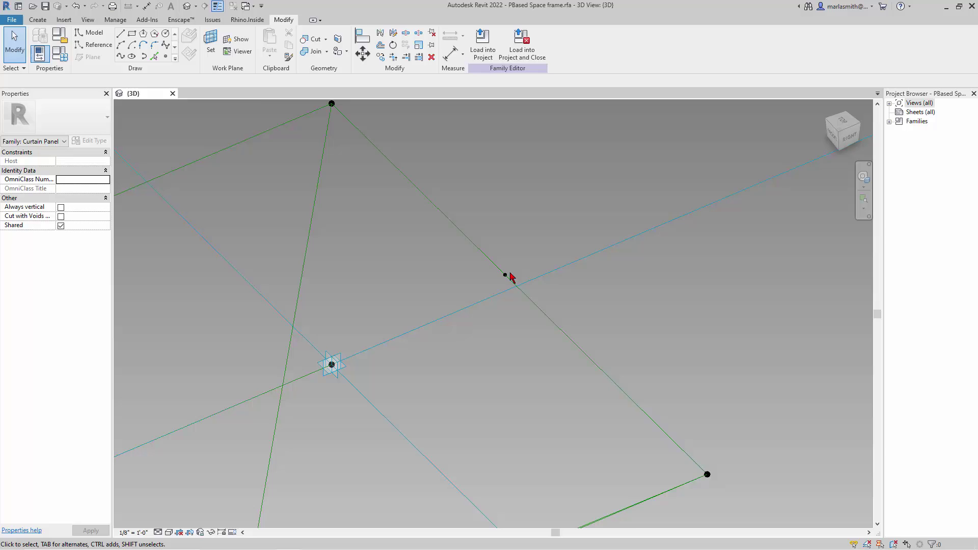
scroll(646, 206, "down", 3)
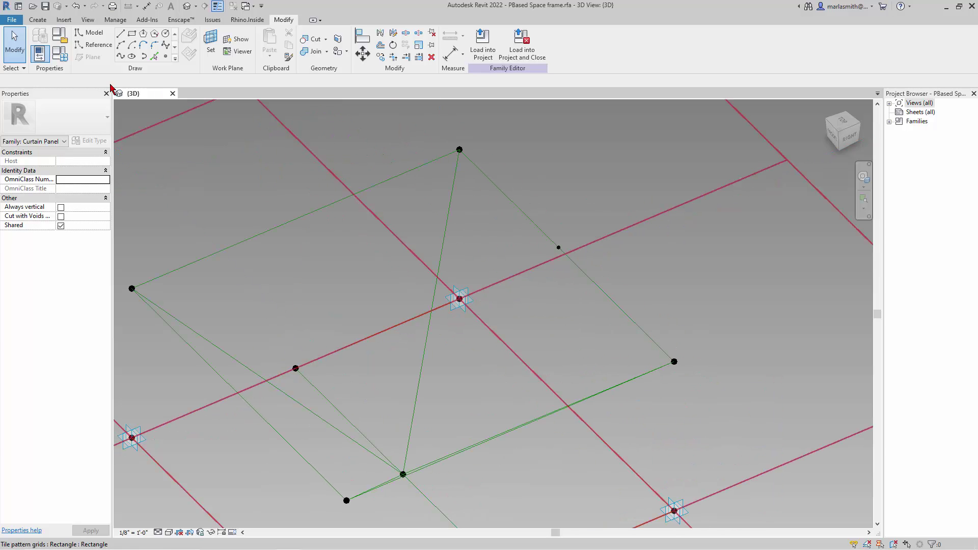
Step: Draw a circular reference line centred on the new point, on its work plane, snapping to points
left_click(97, 45)
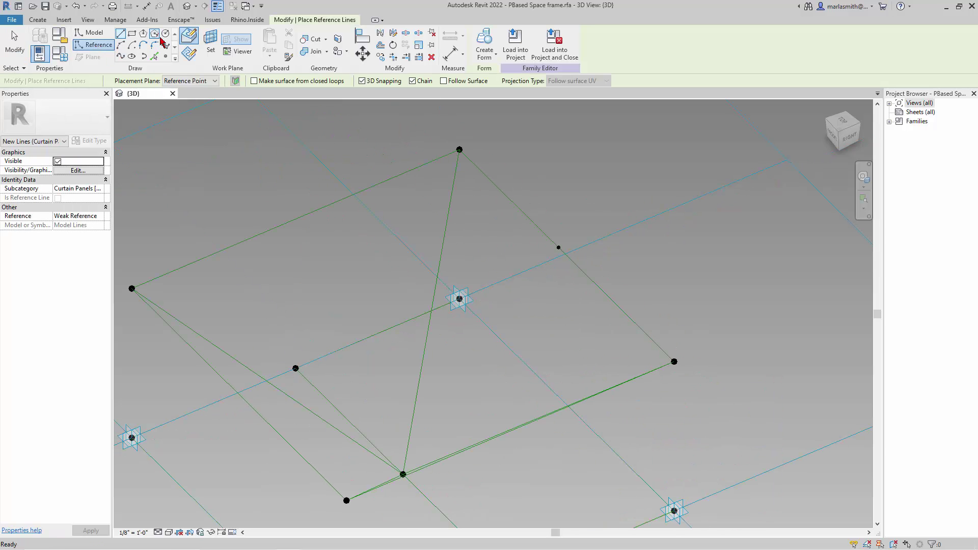
left_click(168, 34)
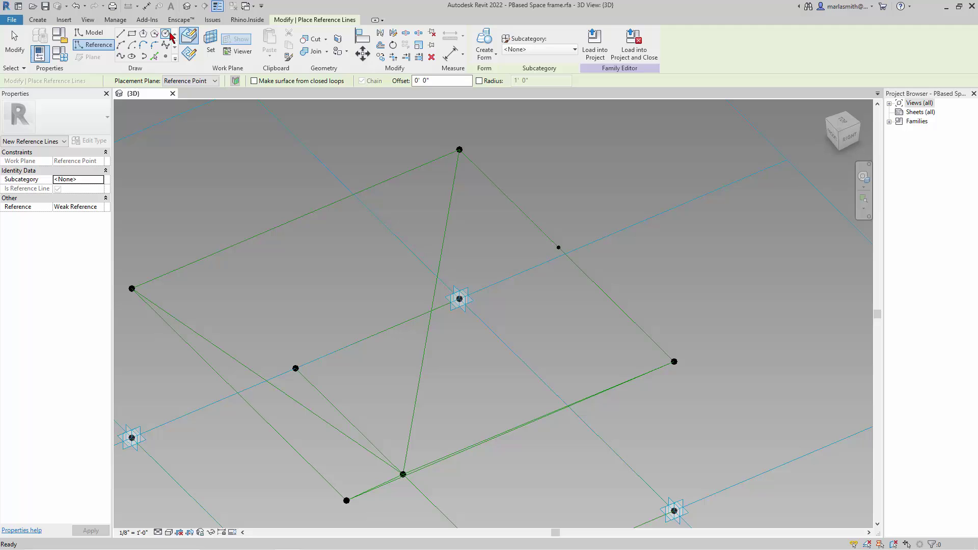
left_click(190, 55)
left_click(207, 51)
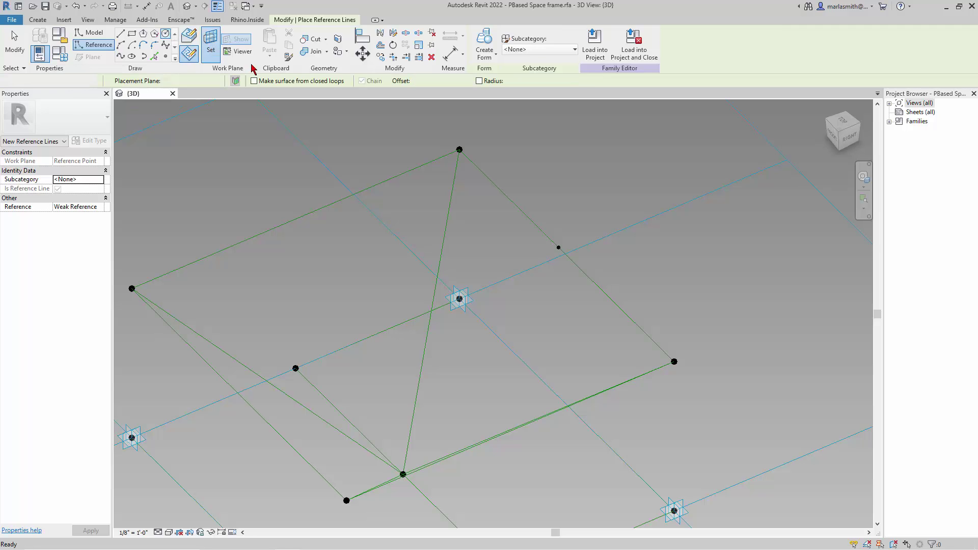
left_click(558, 248)
right_click(558, 247)
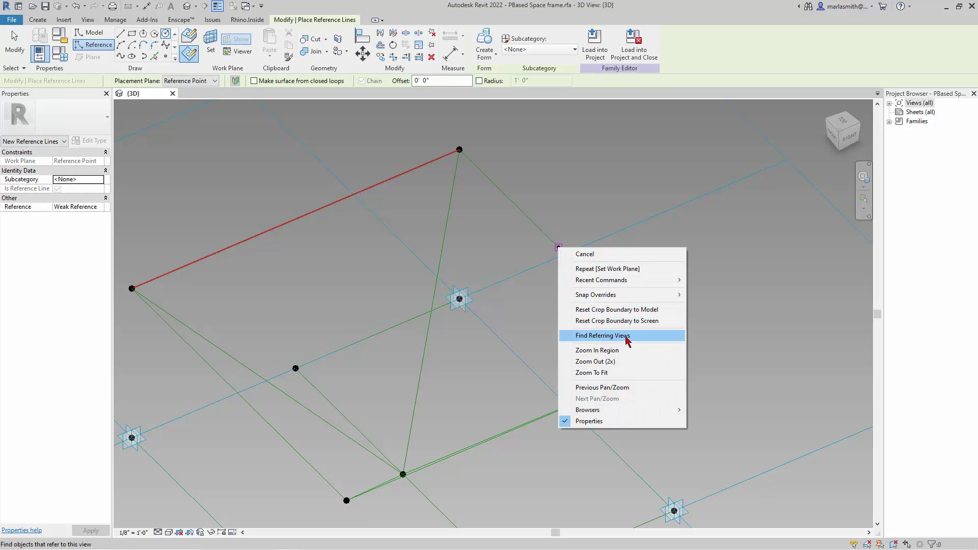
mouse_move(633, 298)
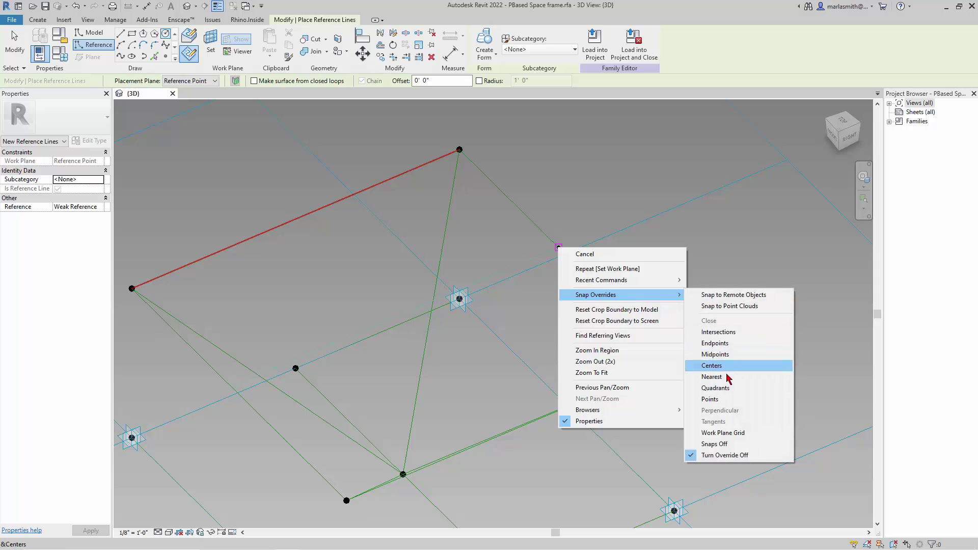
left_click(708, 398)
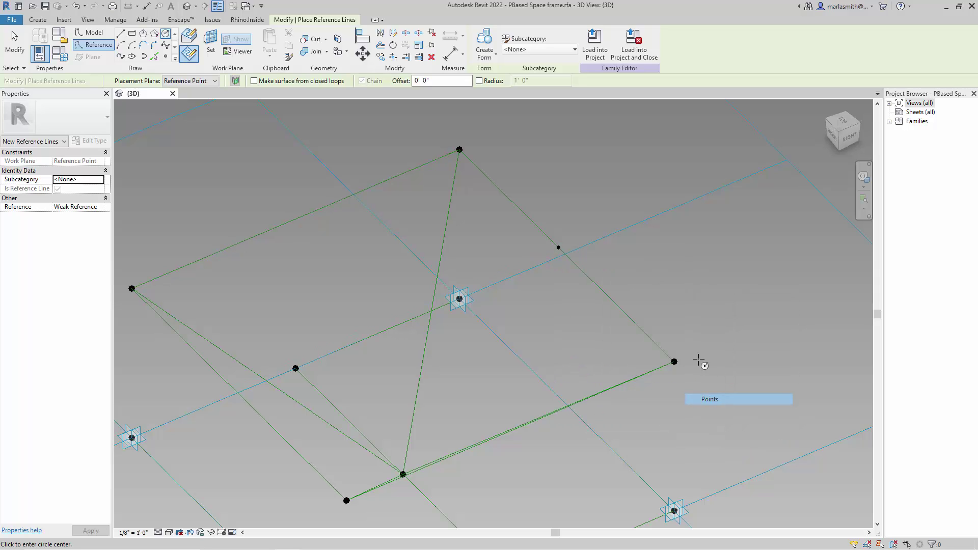
left_click(559, 248)
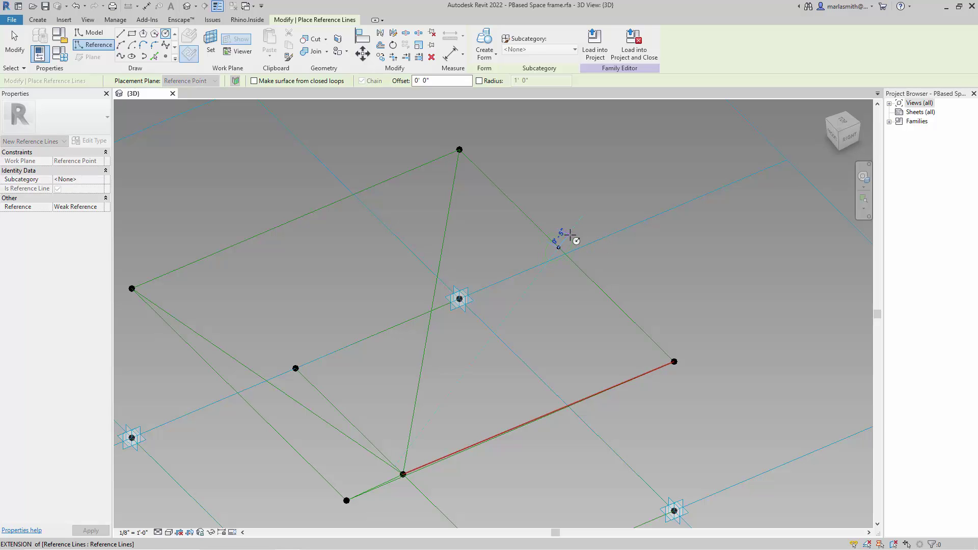
left_click(570, 234)
scroll(566, 245, "up", 3)
Step: Multiple-copy the circle and its centre point to new positions along the frame's edges
key("Escape")
key("Escape")
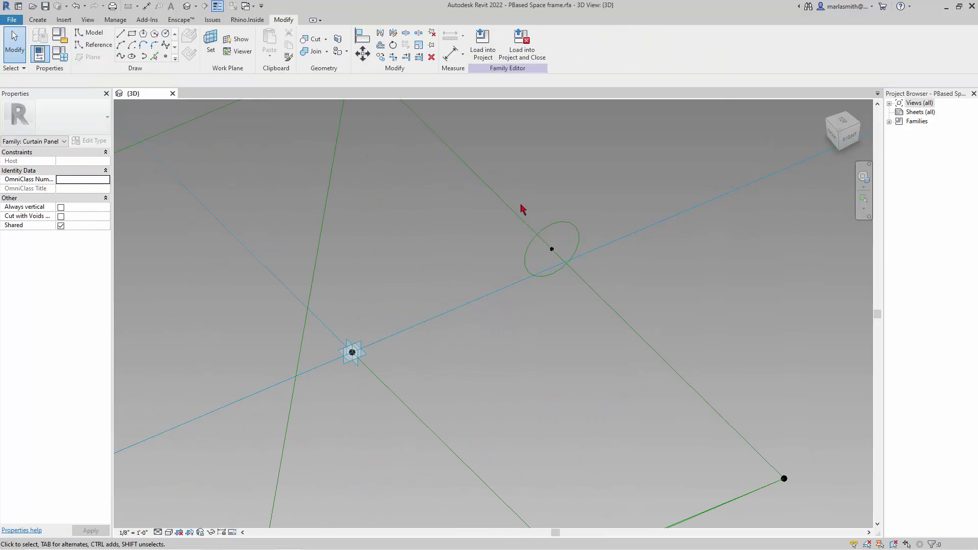
left_click_drag(501, 173, 666, 262)
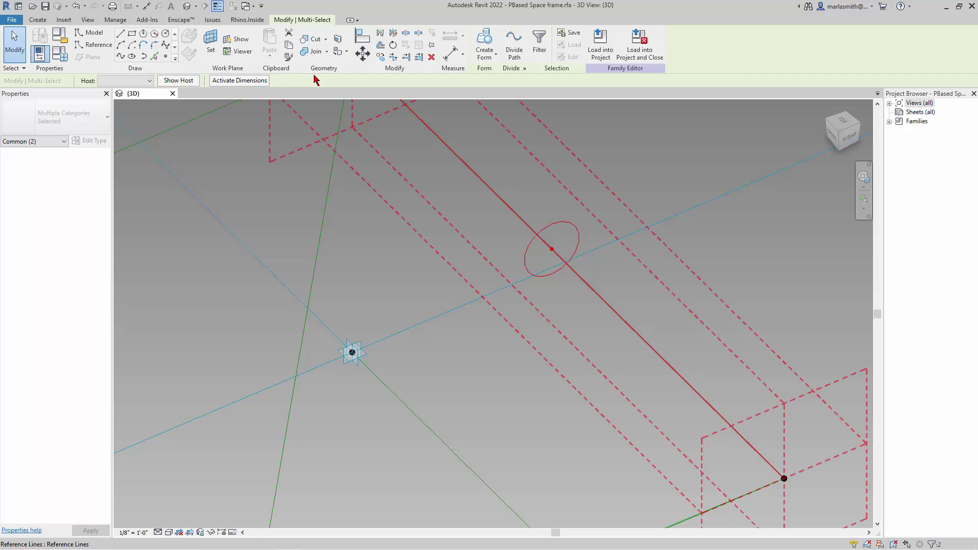
left_click(381, 56)
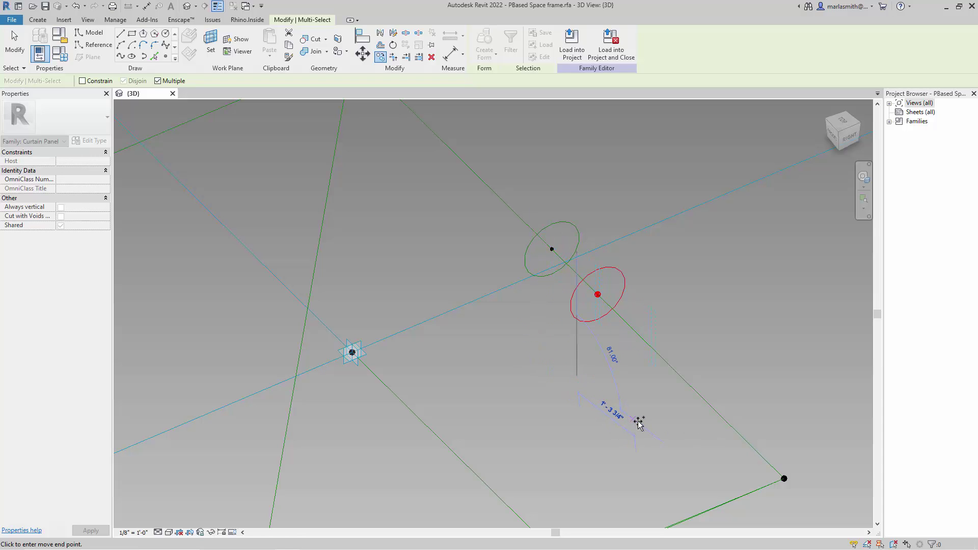
left_click(634, 418)
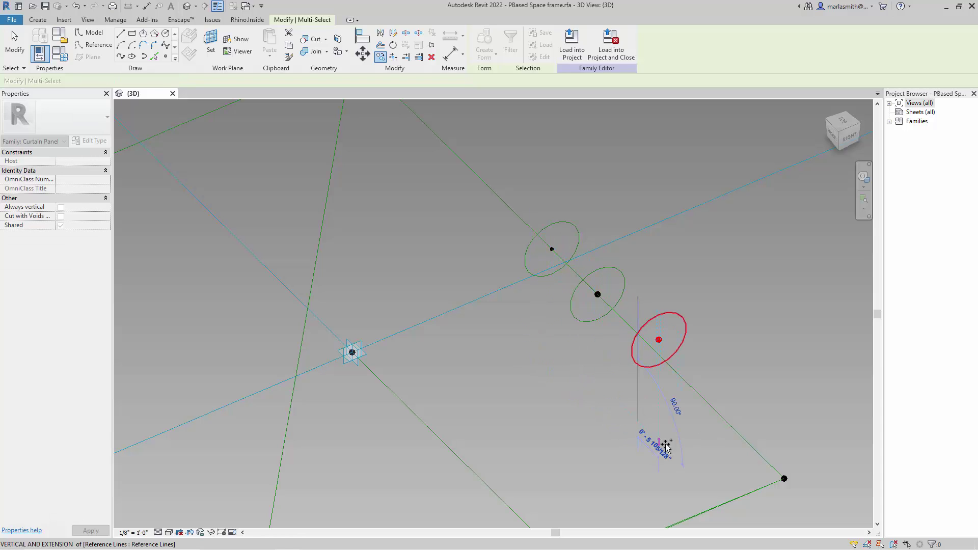
left_click(742, 375)
left_click(702, 303)
key("Escape")
key("Escape")
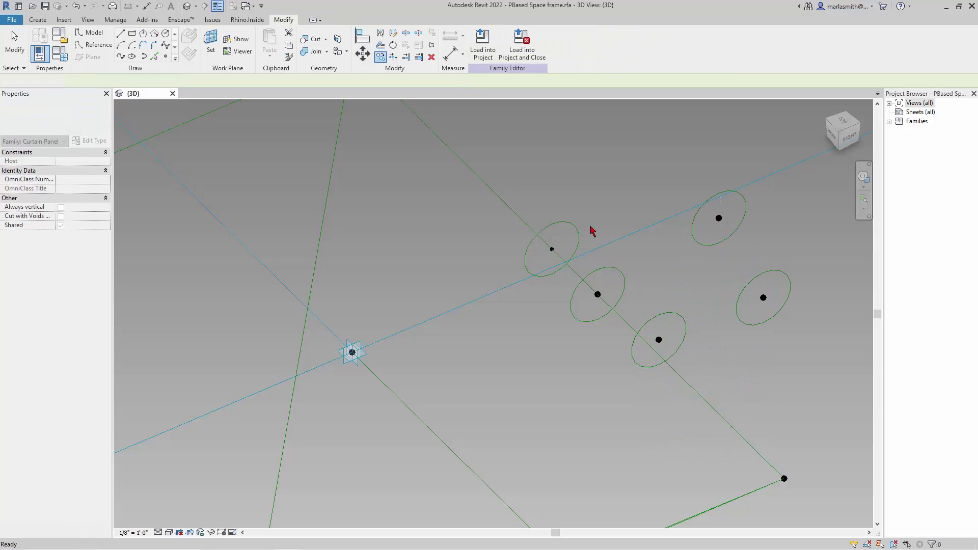
Step: Make the circle's 0'-5" radius dimension permanent and set the view scale to 1" = 1'-0"
scroll(555, 257, "up", 2)
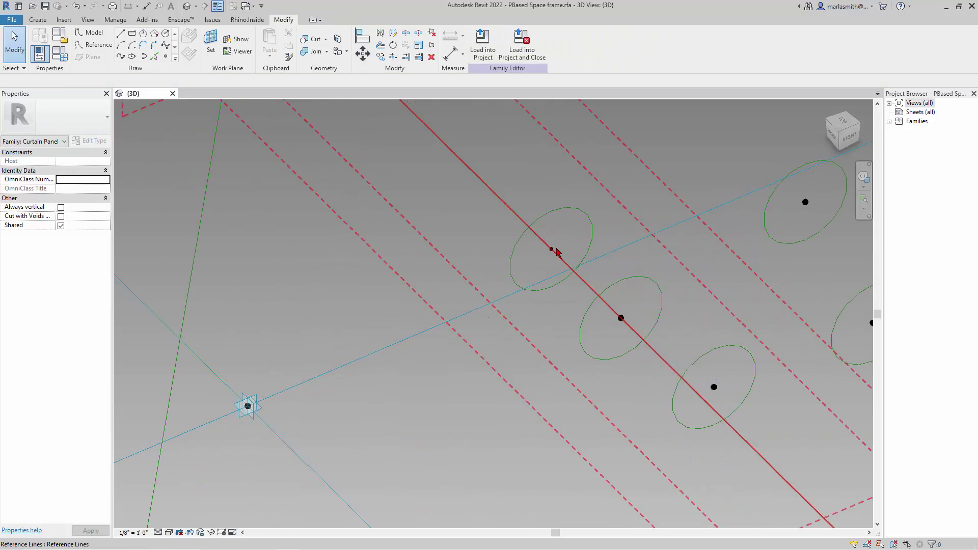
left_click(589, 219)
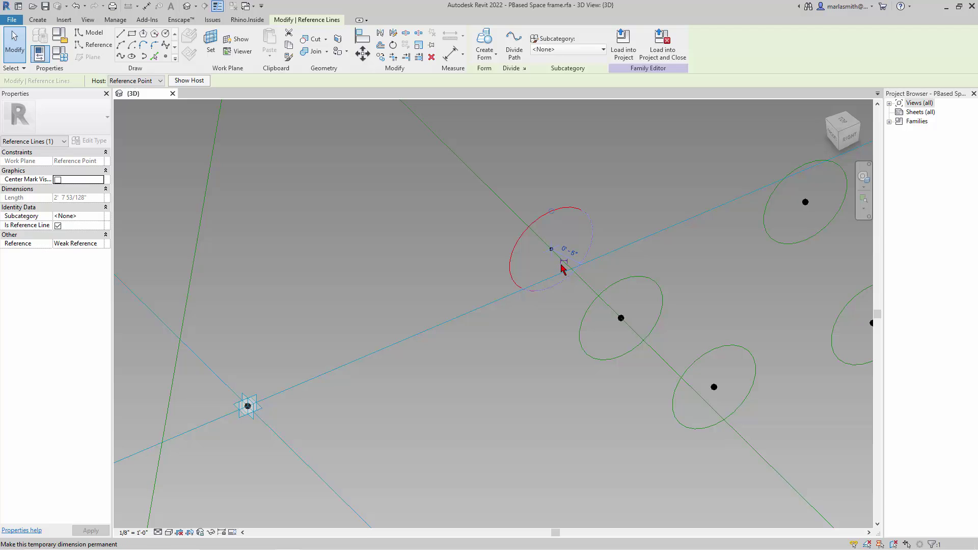
left_click(563, 263)
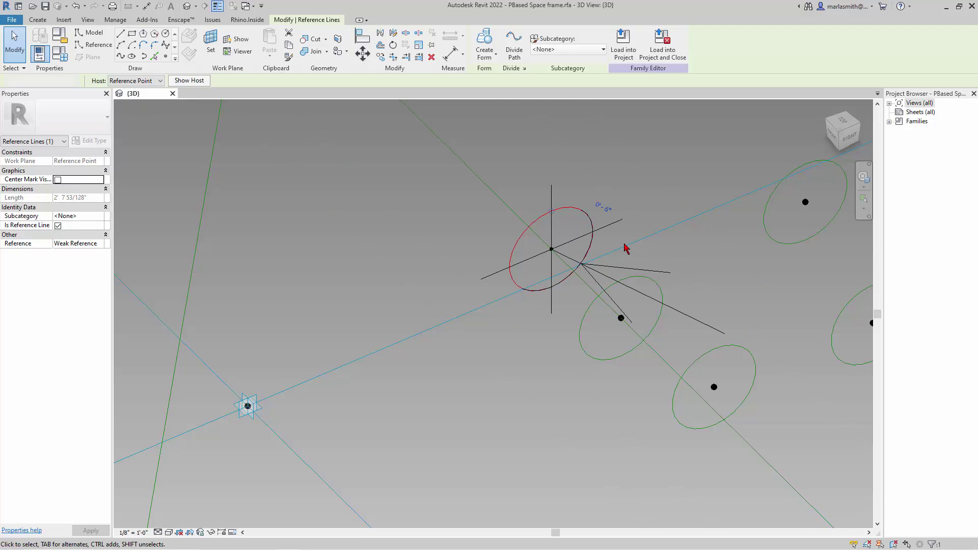
left_click(132, 532)
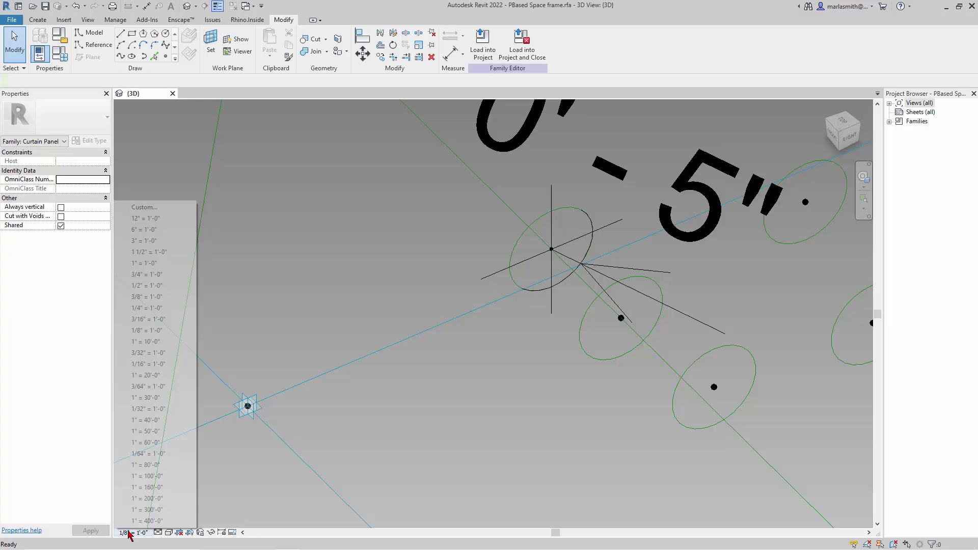
left_click(142, 266)
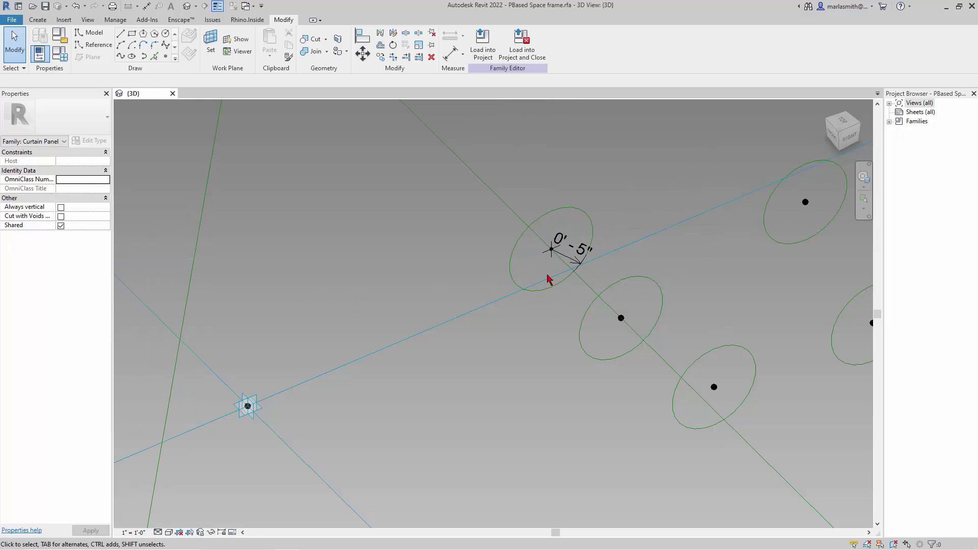
Step: Label the radius dimension with a new type parameter named r1
left_click(560, 241)
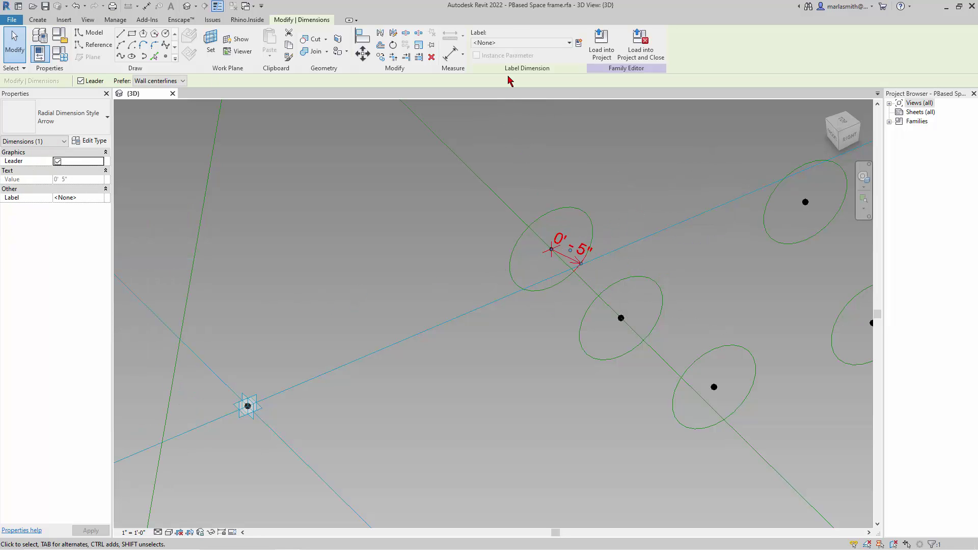
left_click(579, 42)
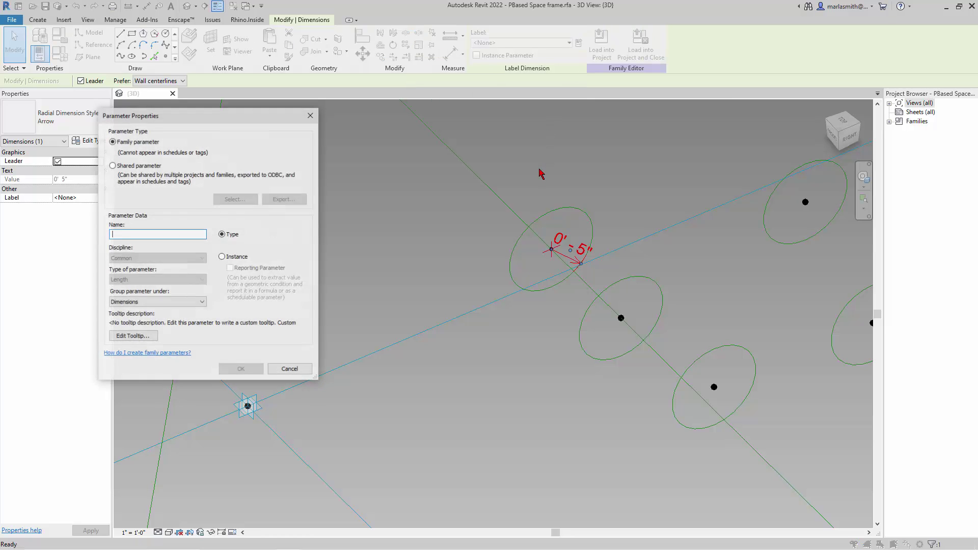
type("r1")
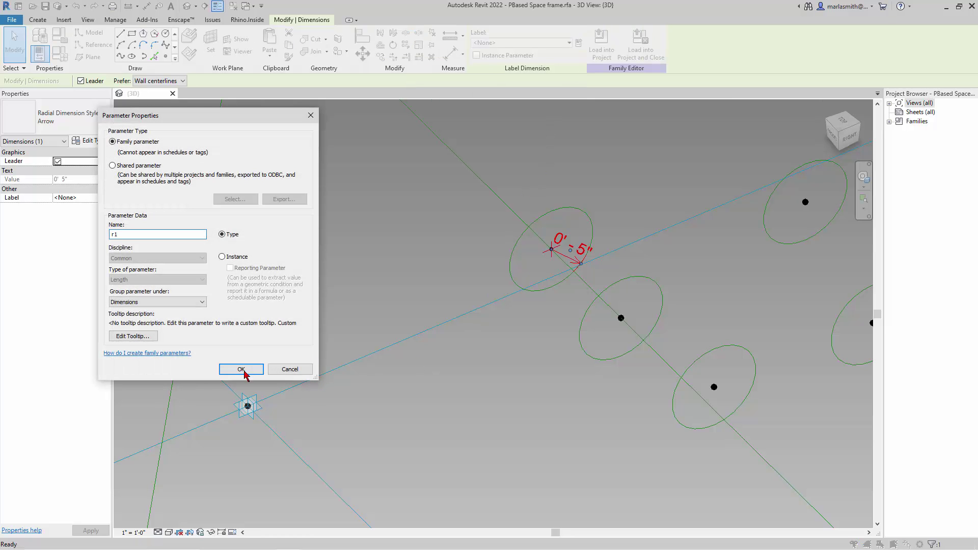
left_click(241, 369)
Step: Re-host the first two circled reference points onto frame lines, including the lower-left one
scroll(503, 209, "down", 3)
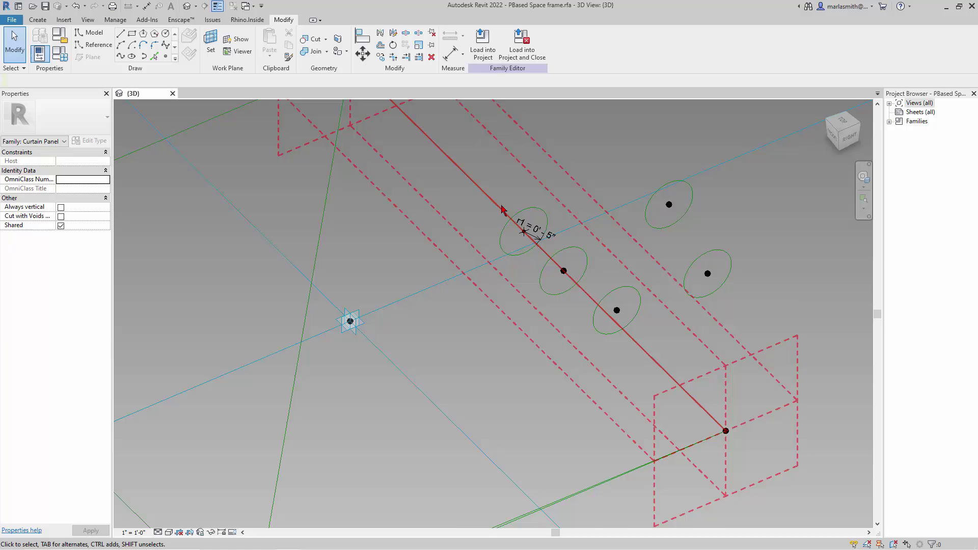
scroll(662, 292, "down", 3)
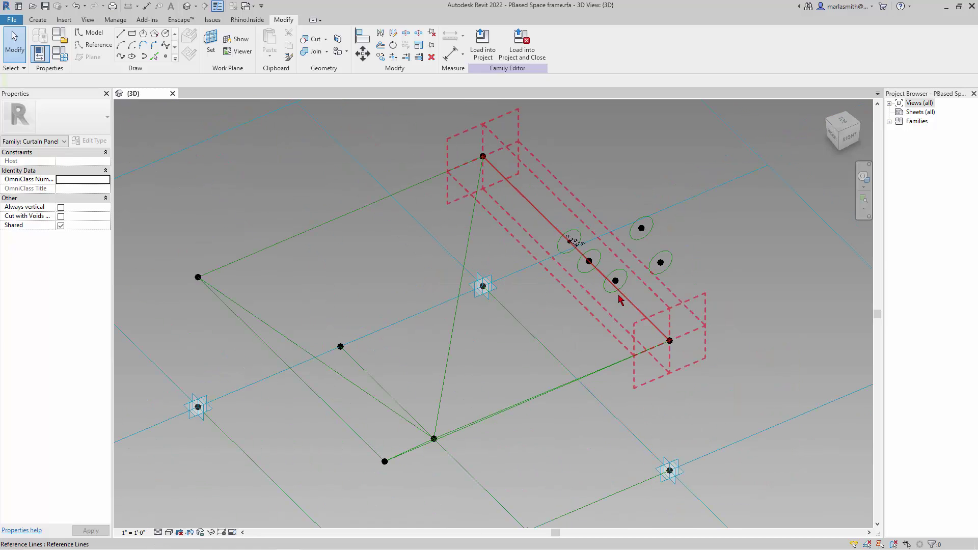
left_click(595, 262)
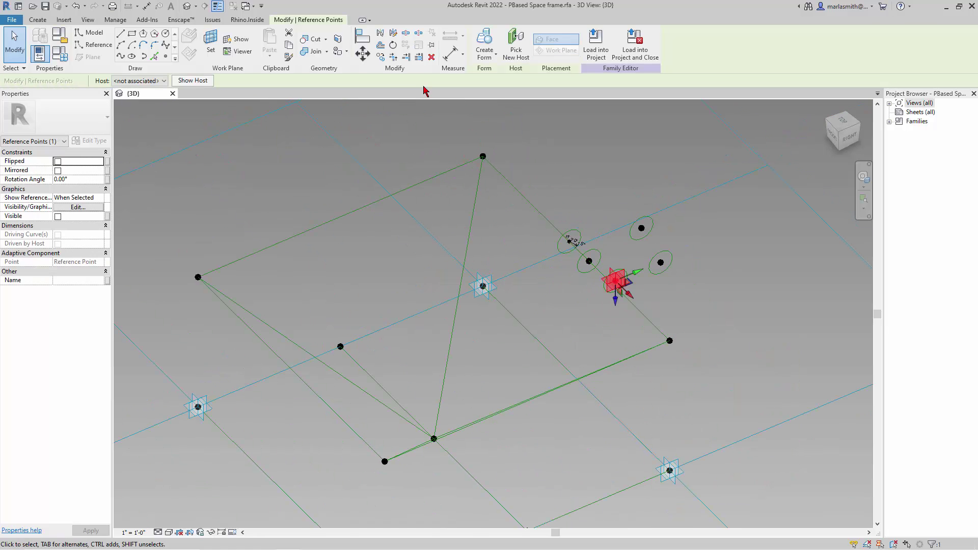
left_click(515, 43)
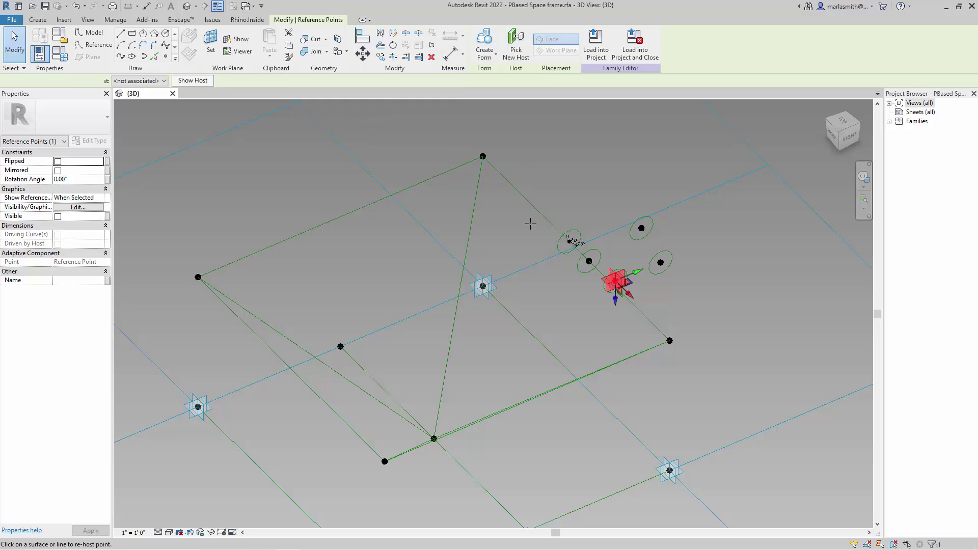
left_click(472, 214)
key("Escape")
key("Escape")
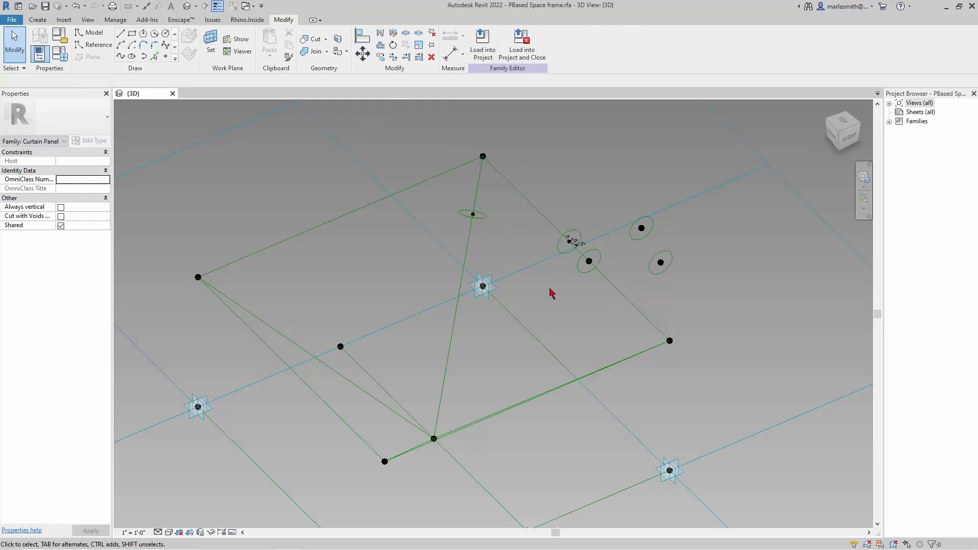
left_click(588, 261)
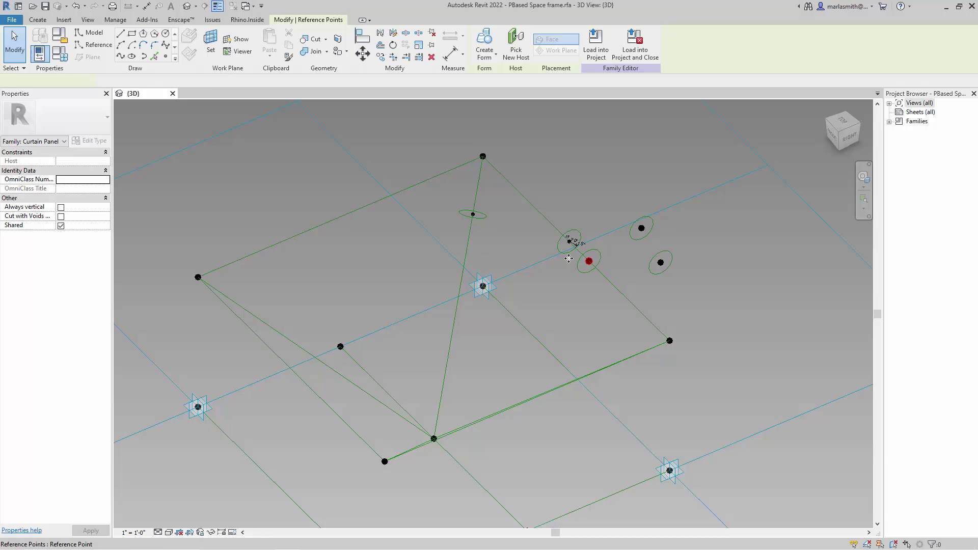
left_click(515, 44)
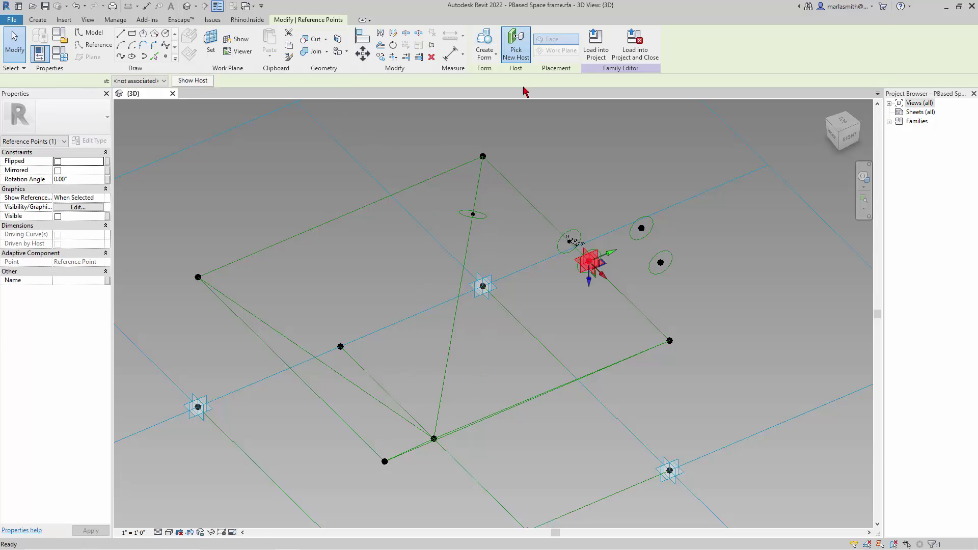
left_click(274, 328)
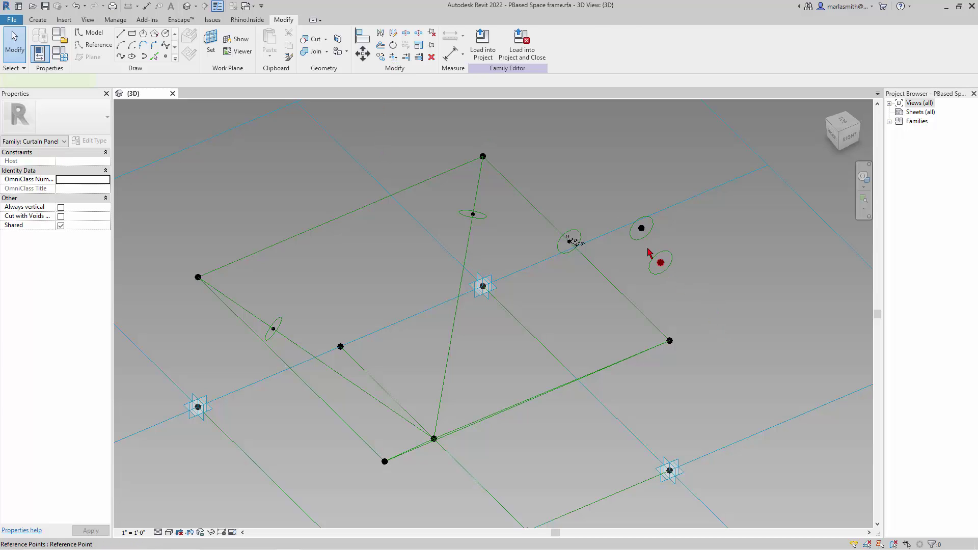
Step: Re-host the remaining two points onto the diagonal and lower reference lines
left_click(661, 262)
left_click(512, 45)
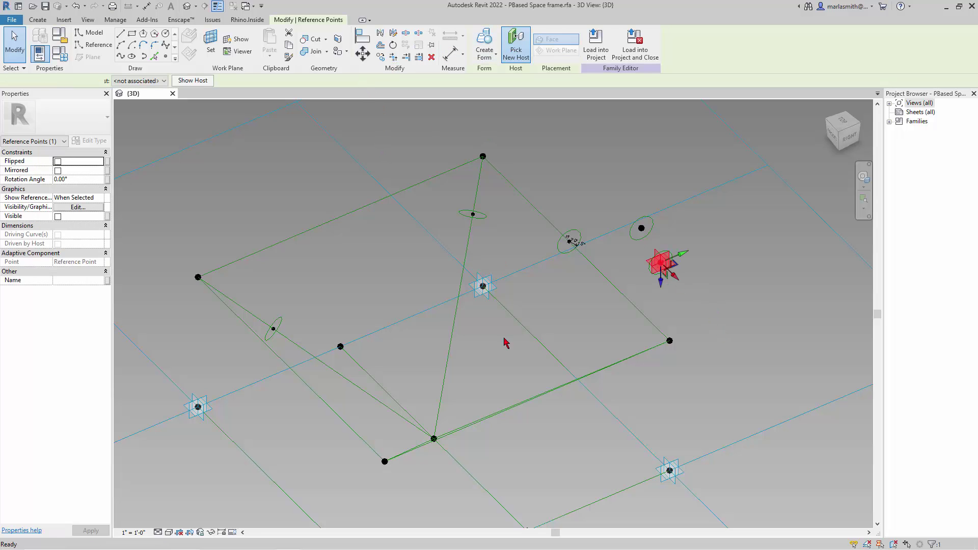
left_click(361, 367)
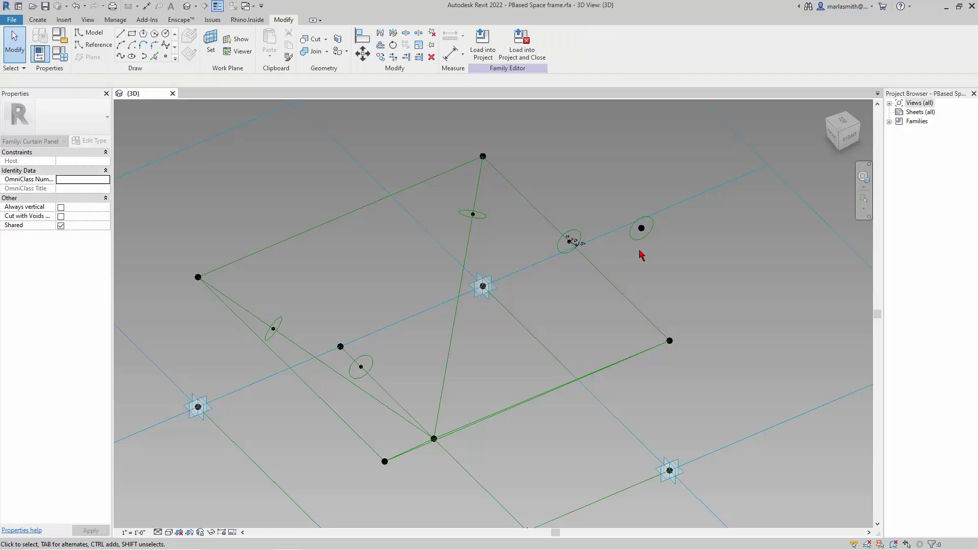
left_click(641, 228)
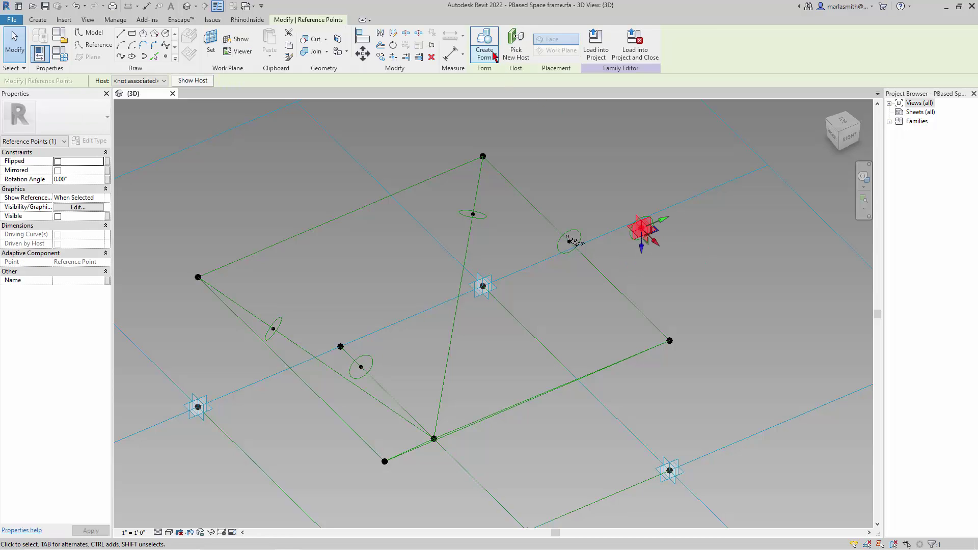
left_click(470, 475)
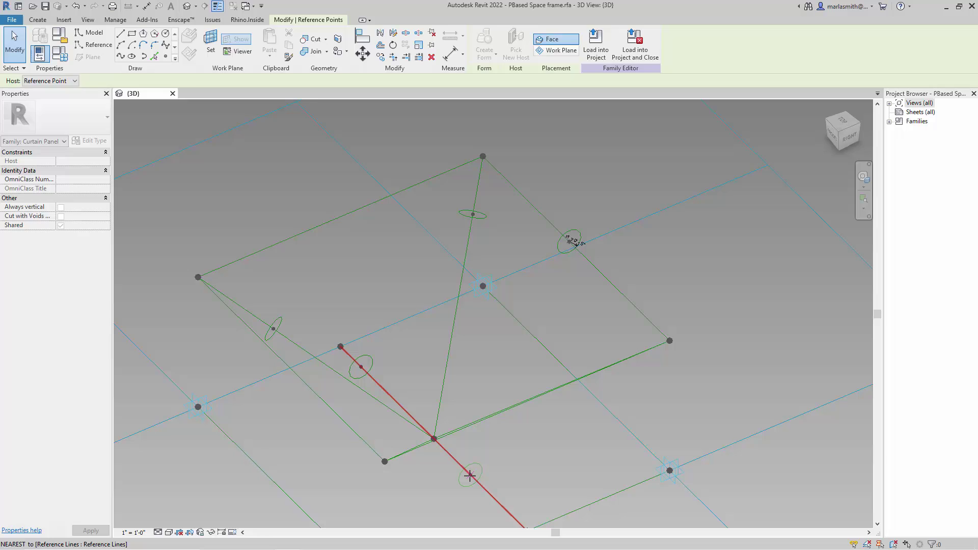
middle_click_drag(399, 240, 428, 223, "shift")
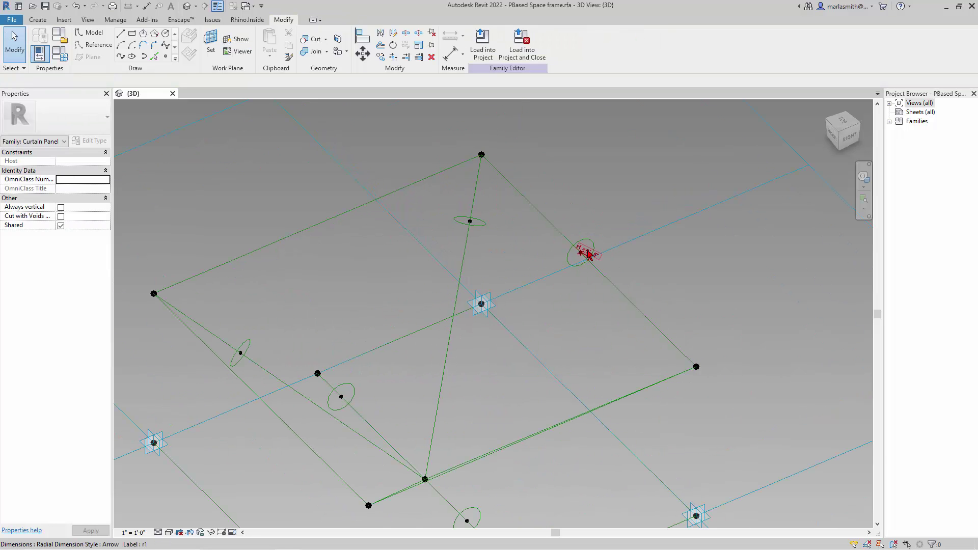
Step: Make the hosted diagonal circle's 0'-5" temporary radius dimension permanent
scroll(399, 338, "down", 3)
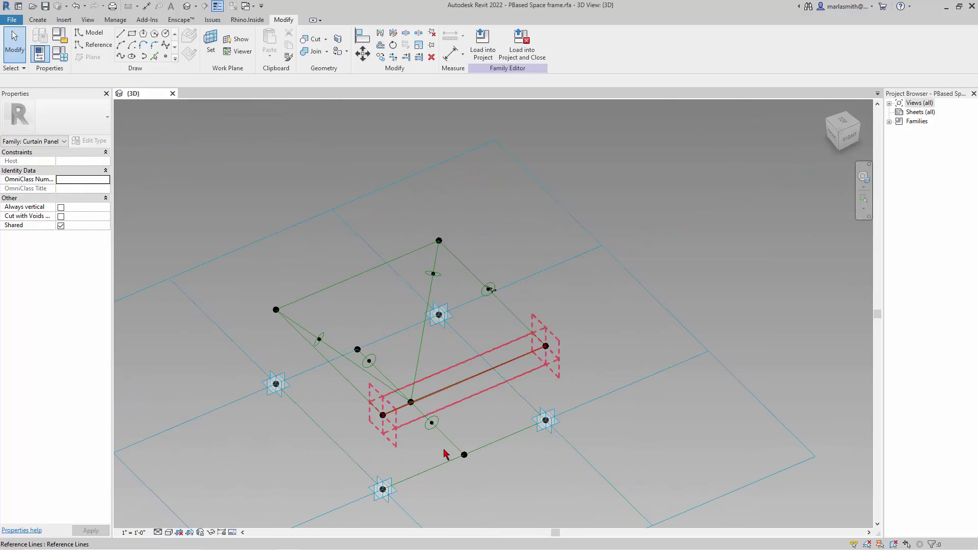
scroll(448, 452, "up", 2)
left_click(345, 297)
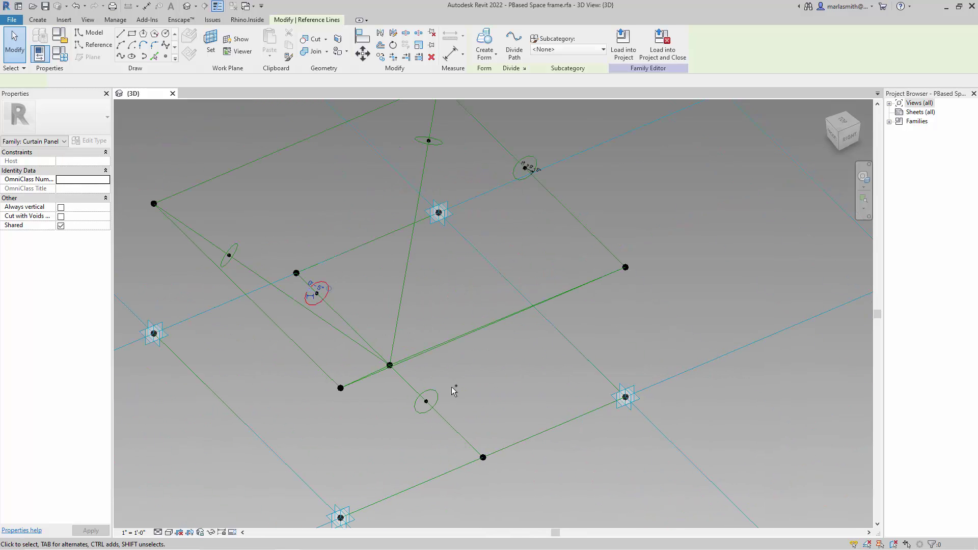
left_click(424, 401, "ctrl")
left_click(425, 405)
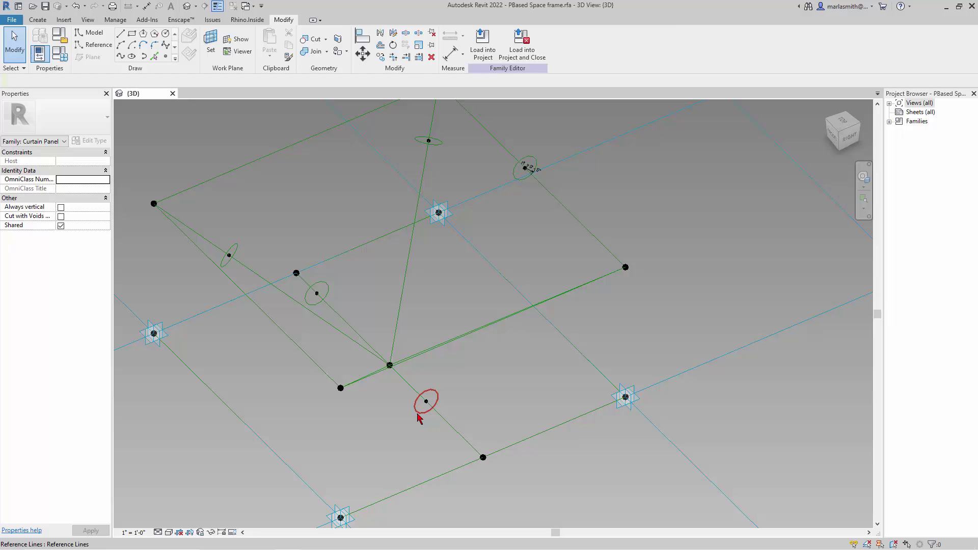
left_click(426, 402)
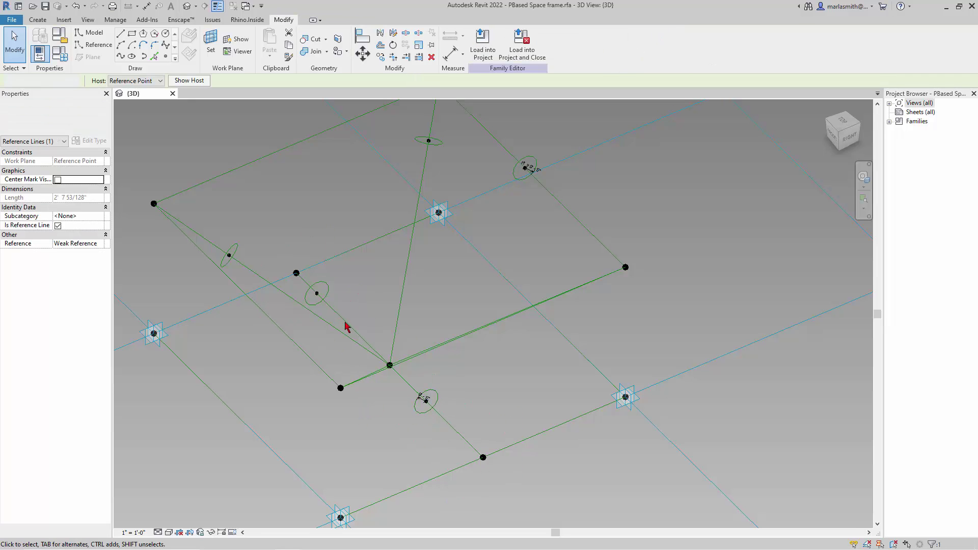
key("Escape")
left_click(318, 299)
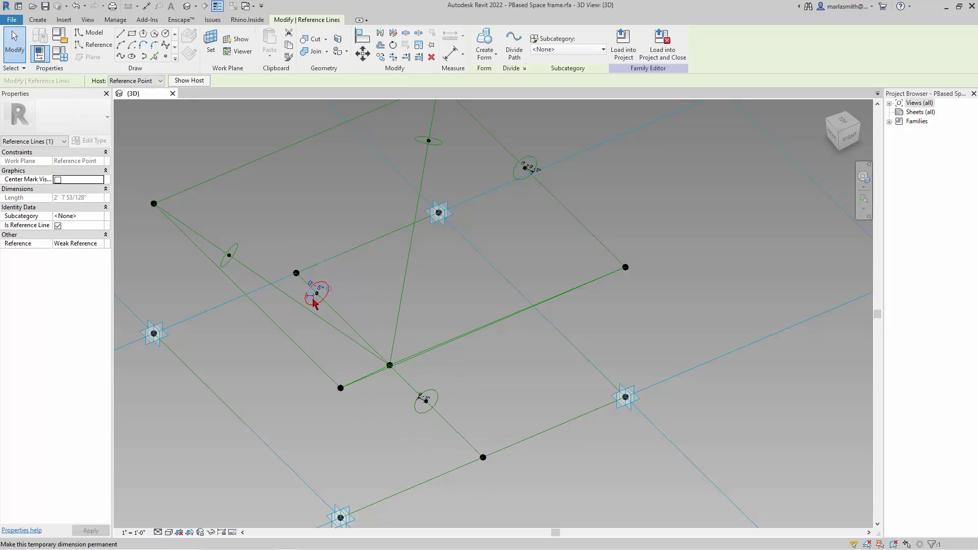
key("Escape")
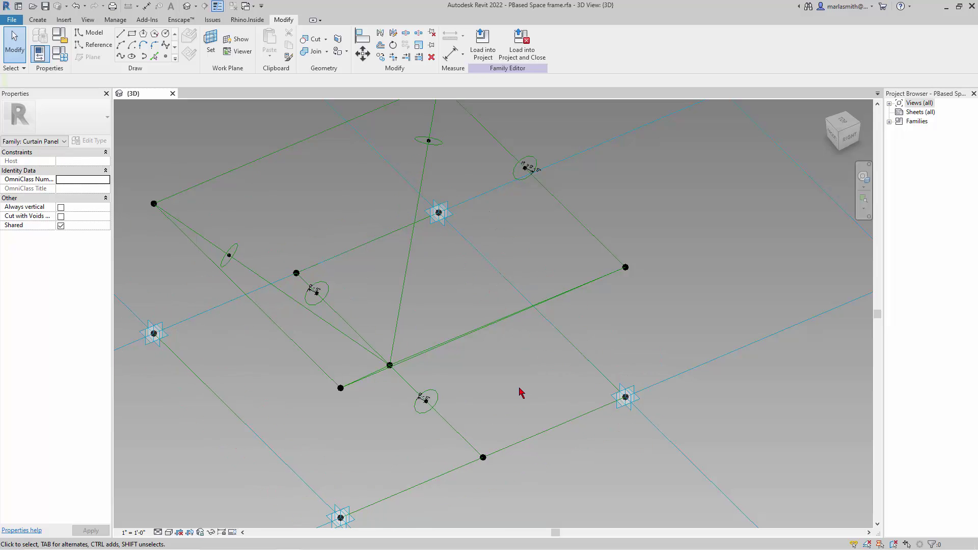
left_click(330, 296)
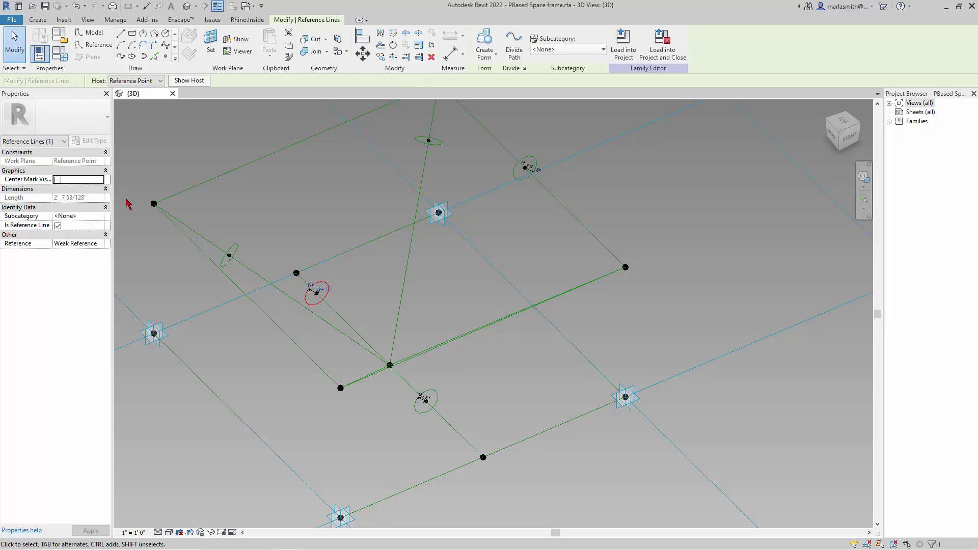
key("Escape")
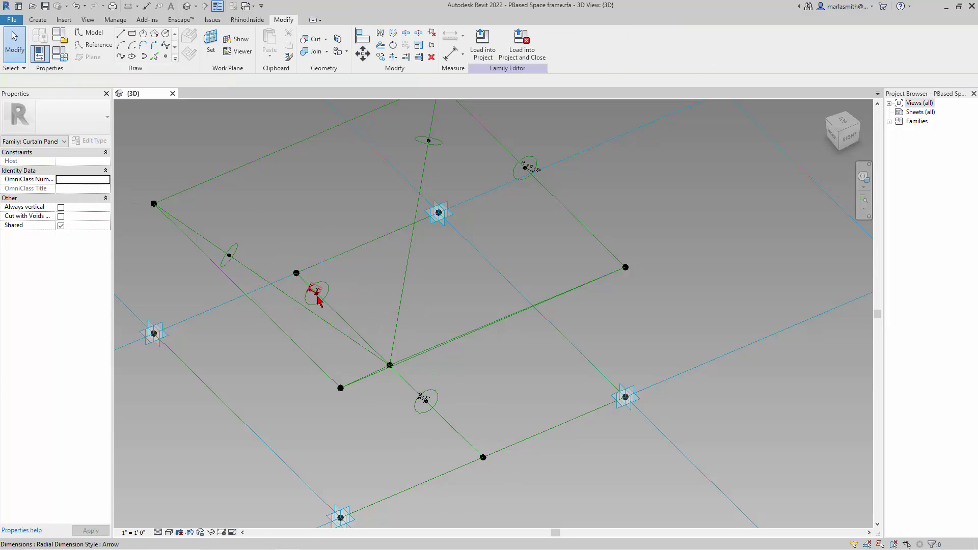
scroll(316, 295, "up", 5)
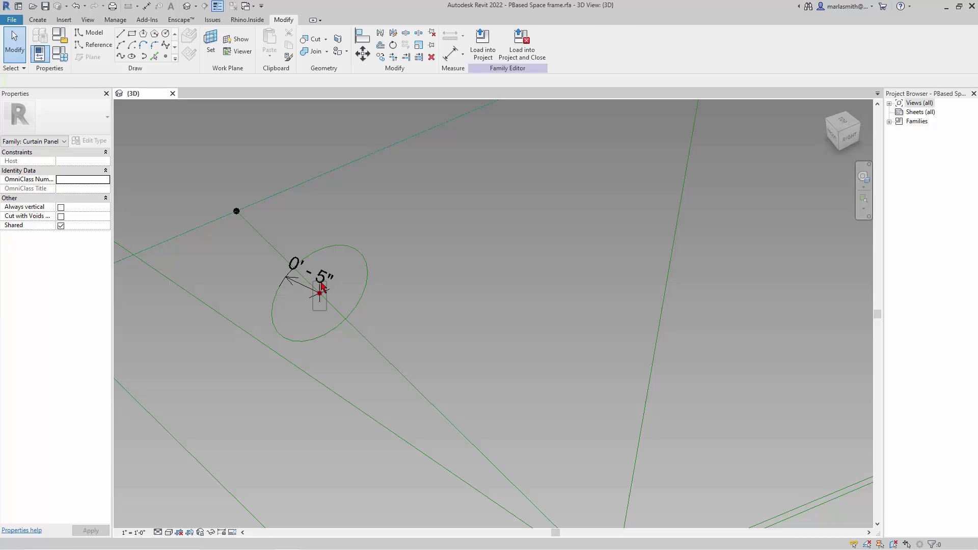
Step: Select the upper circle's centre point and edit its normalized position along the line
left_click(319, 293)
left_click(86, 271)
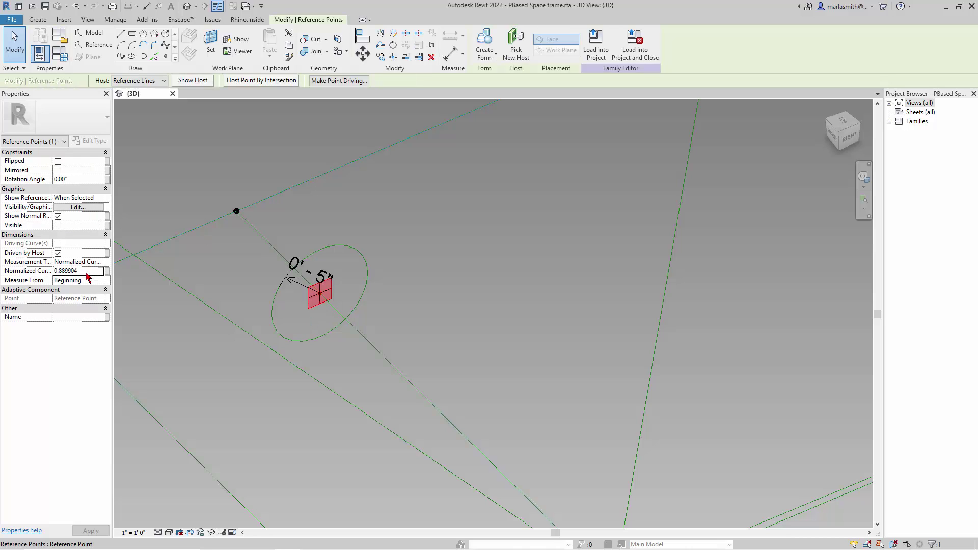
scroll(292, 228, "down", 4)
scroll(314, 230, "up", 1)
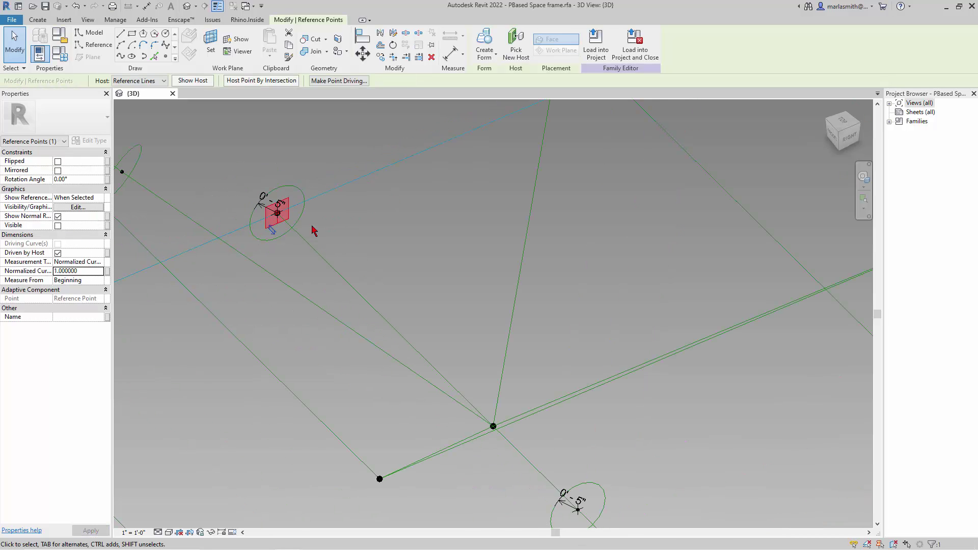
Step: Label the upper and lower circles' radius dimensions with the r1 parameter
left_click(270, 217)
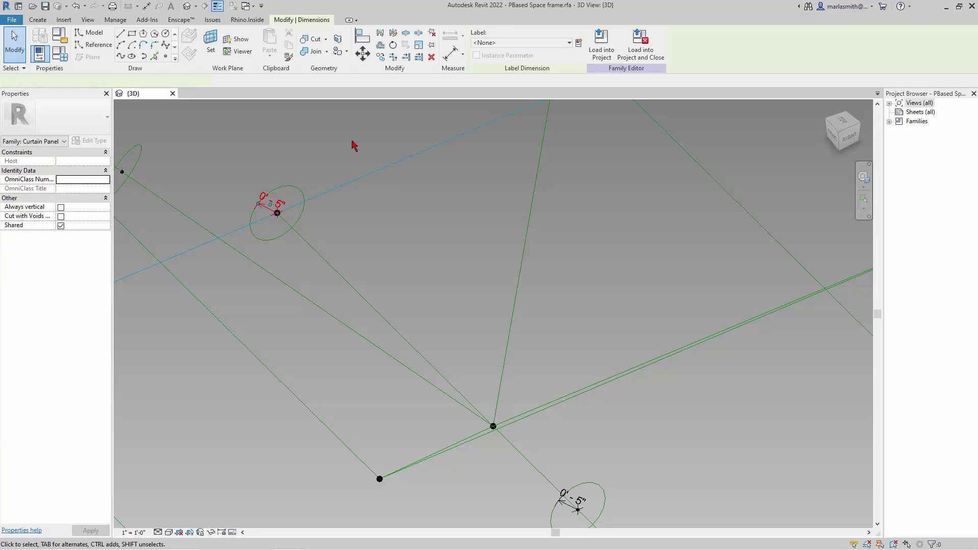
left_click(569, 43)
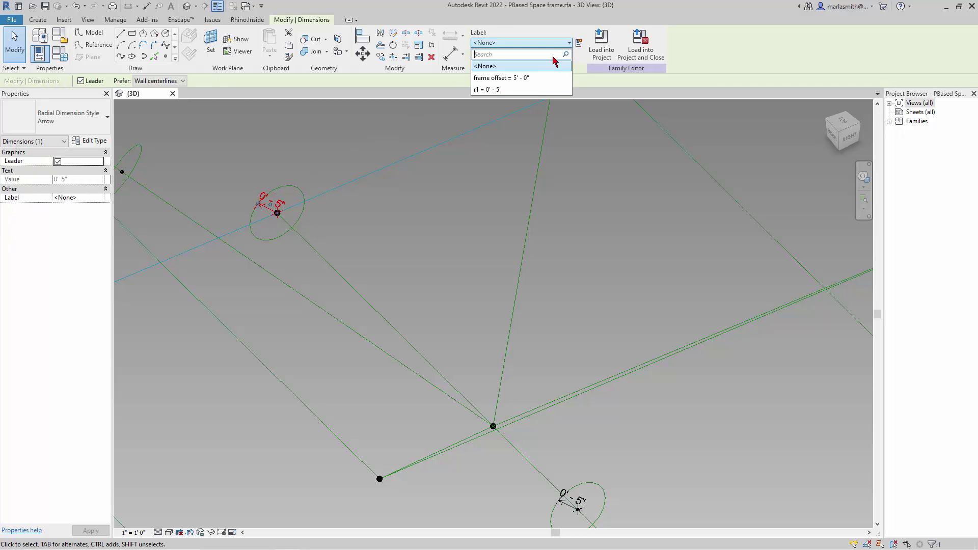
left_click(514, 88)
scroll(486, 256, "down", 2)
scroll(541, 395, "up", 3)
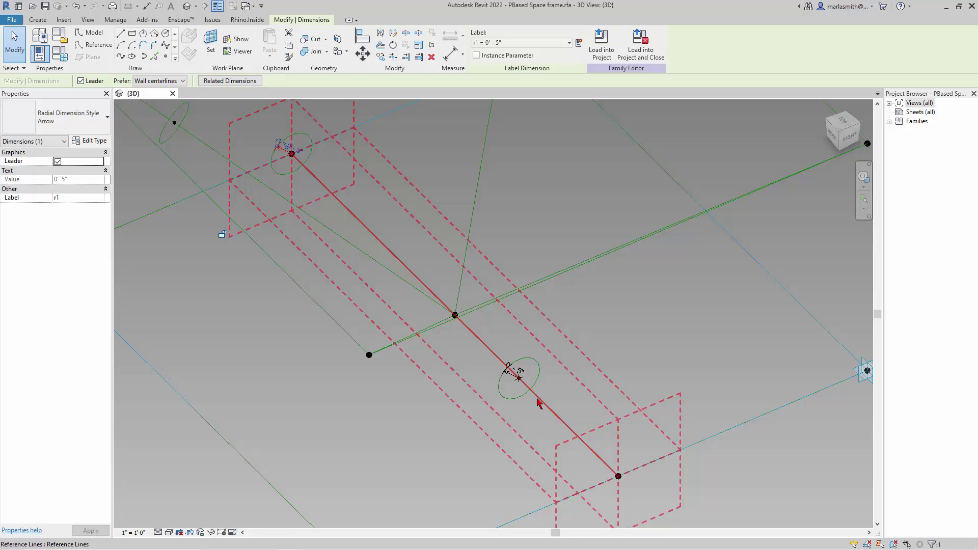
left_click(503, 359)
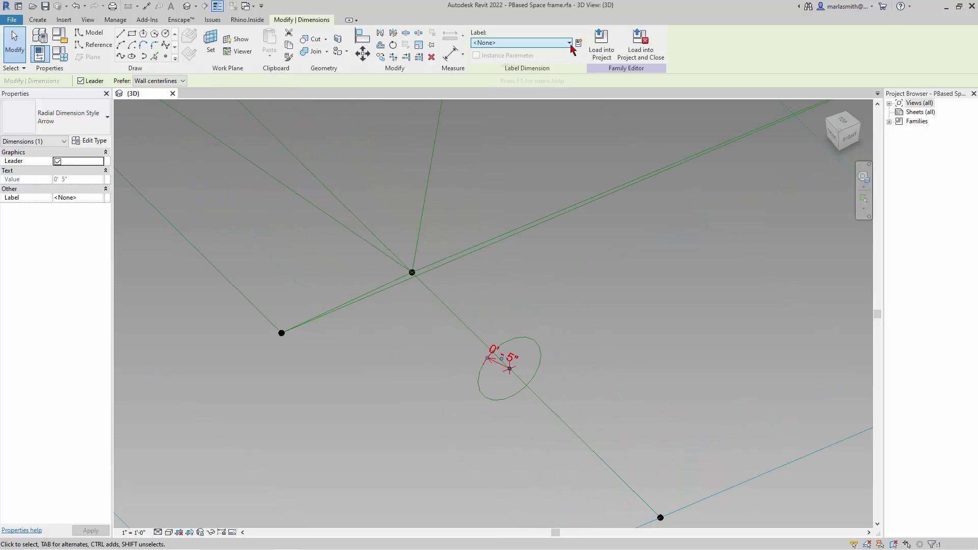
left_click(568, 45)
key("Return")
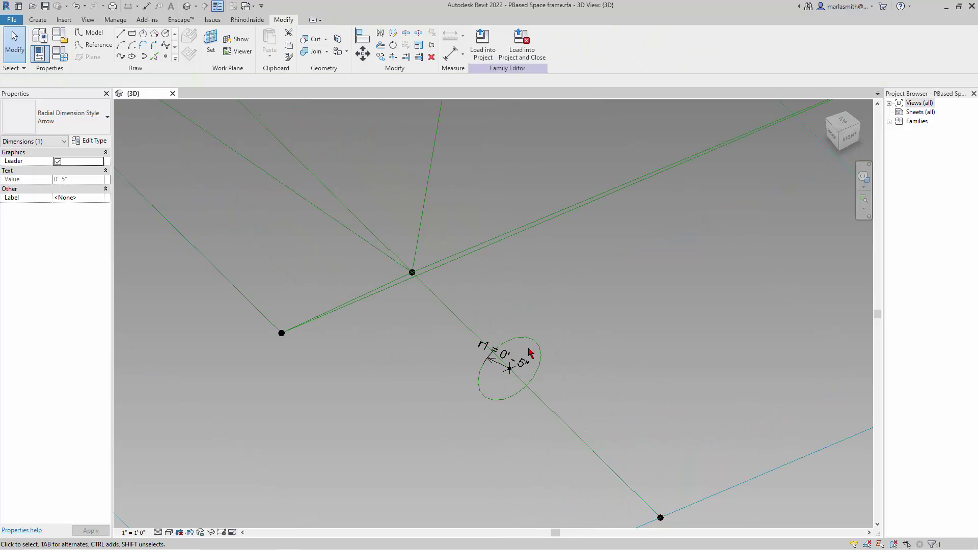
key("Escape")
Step: Set the lower circle's reference point Normalized Curve Parameter to 0
left_click(490, 341)
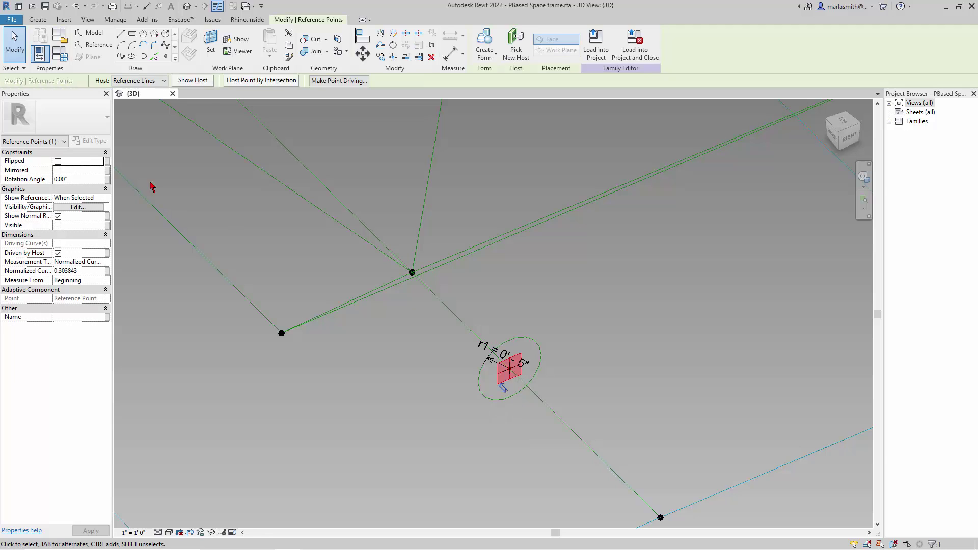
left_click(89, 273)
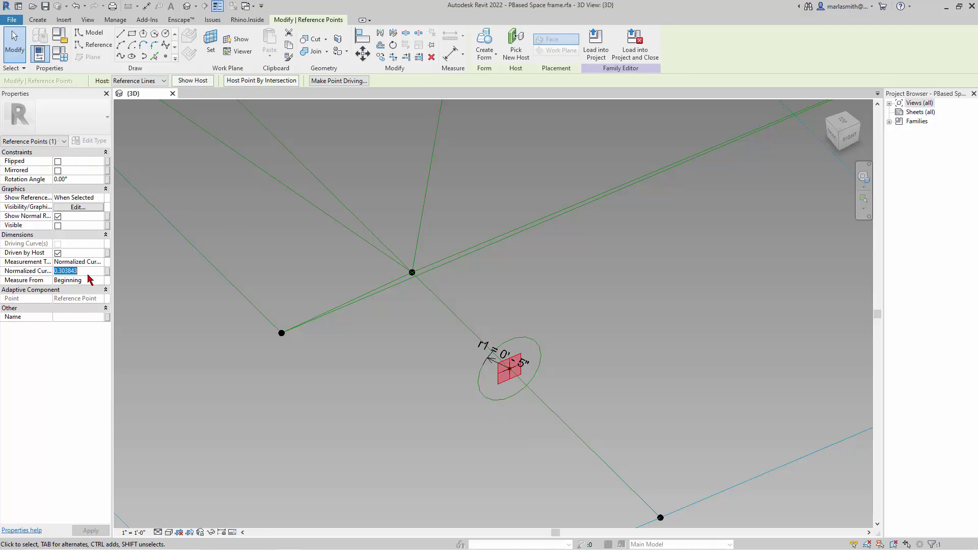
type("0")
scroll(601, 331, "down", 4)
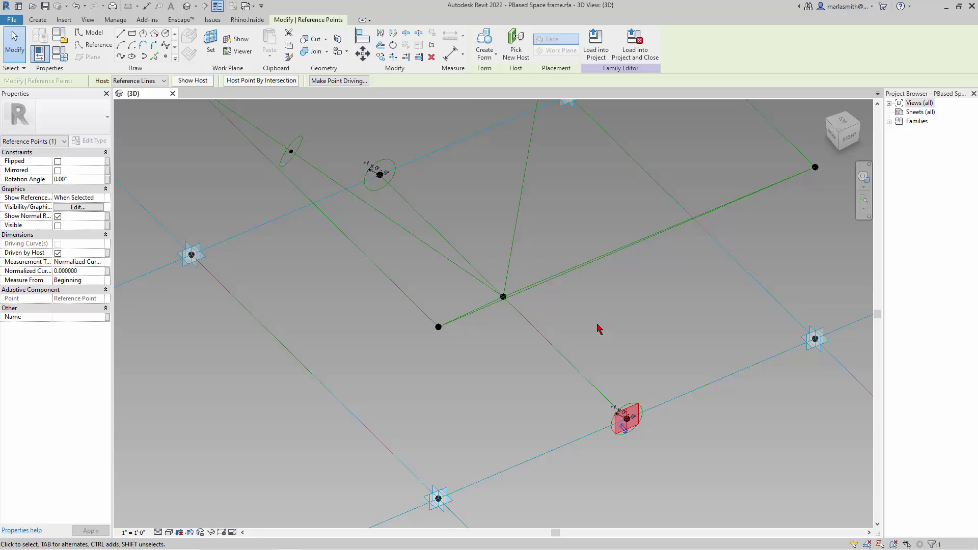
Step: Create a solid tube along the lower reference line with its circle profile
left_click(668, 336)
left_click(590, 282)
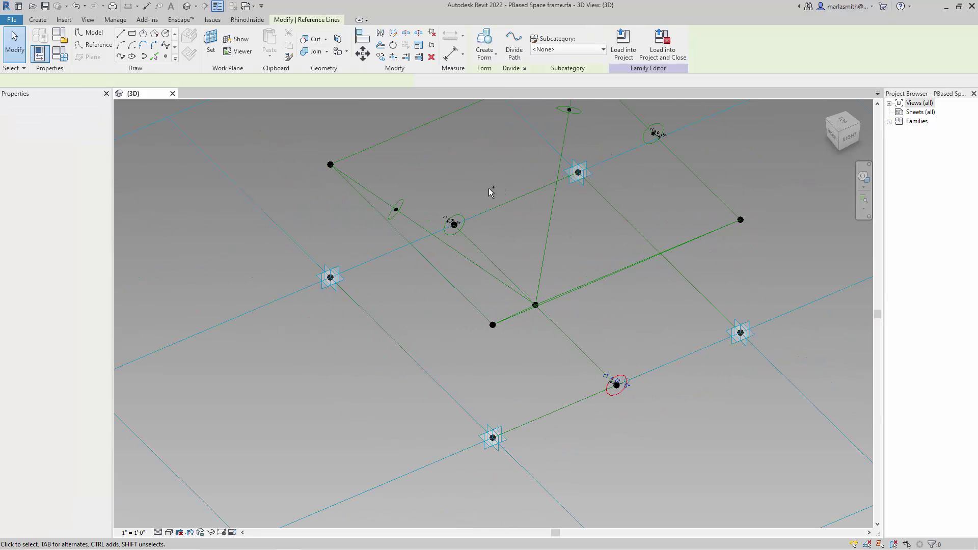
left_click(461, 219, "ctrl")
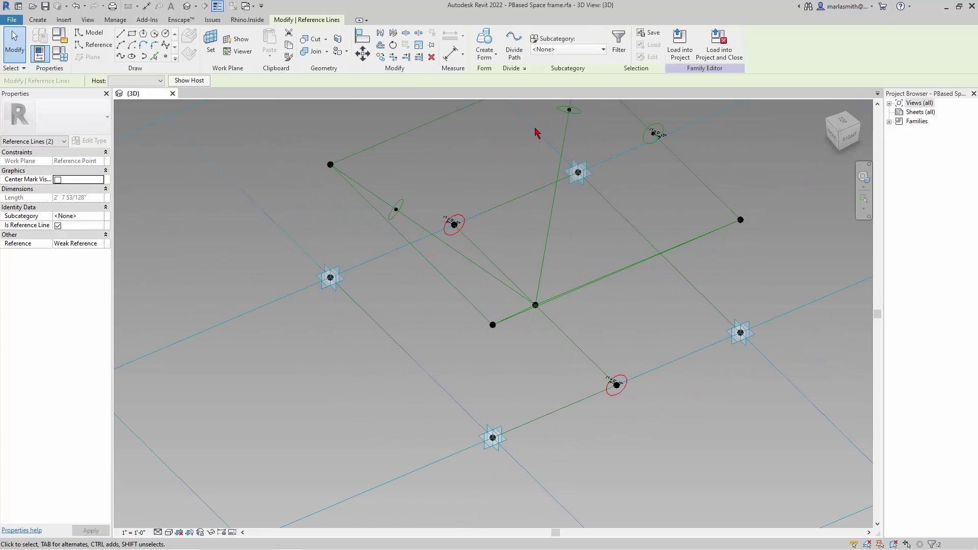
left_click(484, 38)
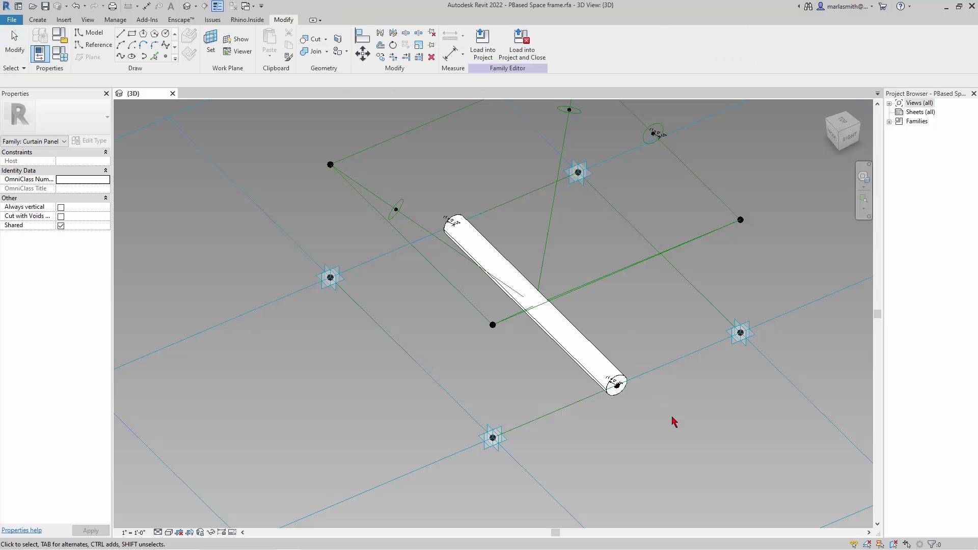
middle_click_drag(578, 432, 649, 373, "shift")
scroll(635, 216, "up", 3)
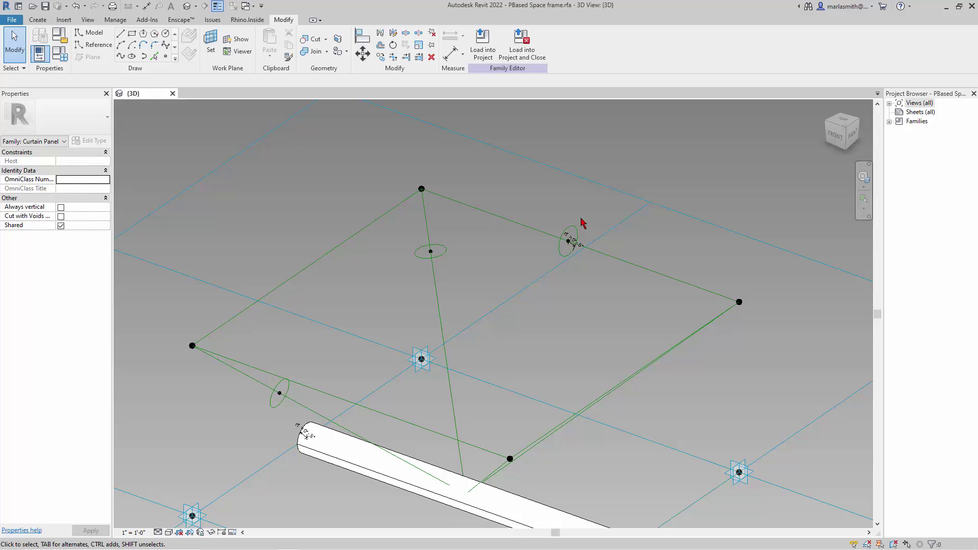
Step: Create a closed square tubular frame from the four top edge lines
left_click(575, 232)
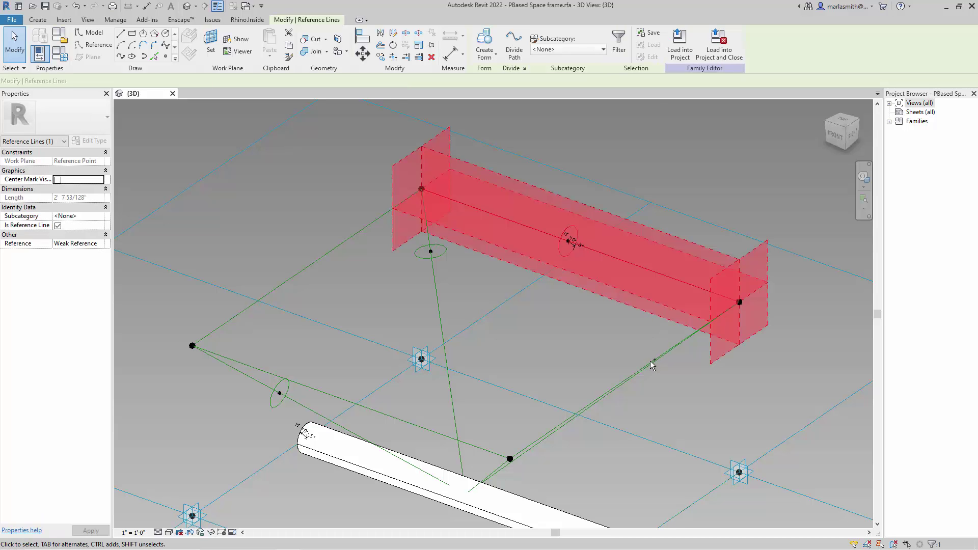
left_click(635, 373, "ctrl")
left_click(353, 402, "ctrl")
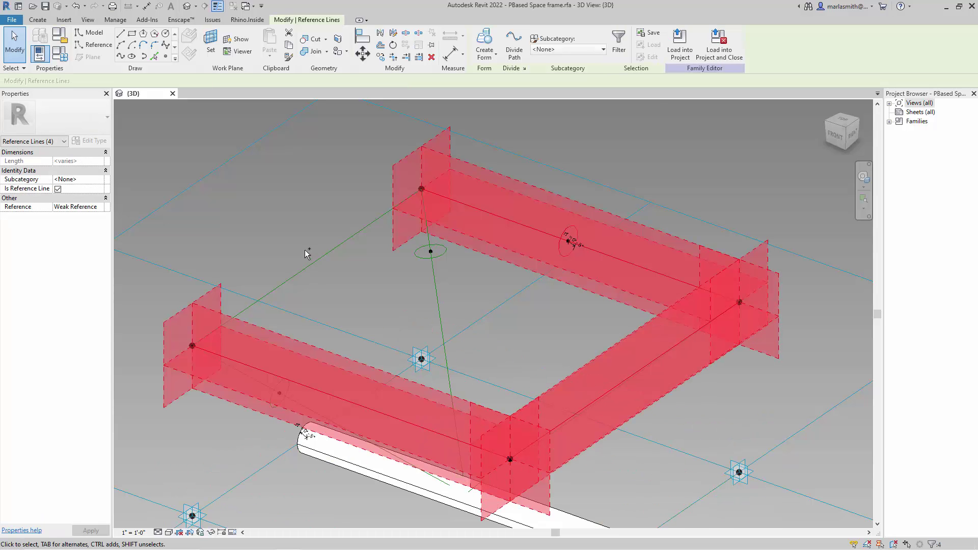
left_click(307, 269, "ctrl")
left_click(484, 40)
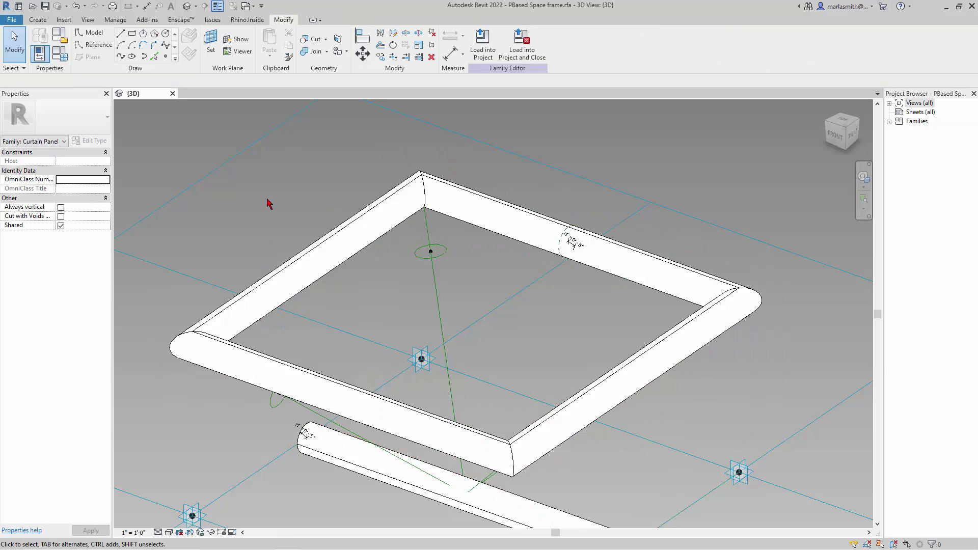
scroll(341, 201, "down", 2)
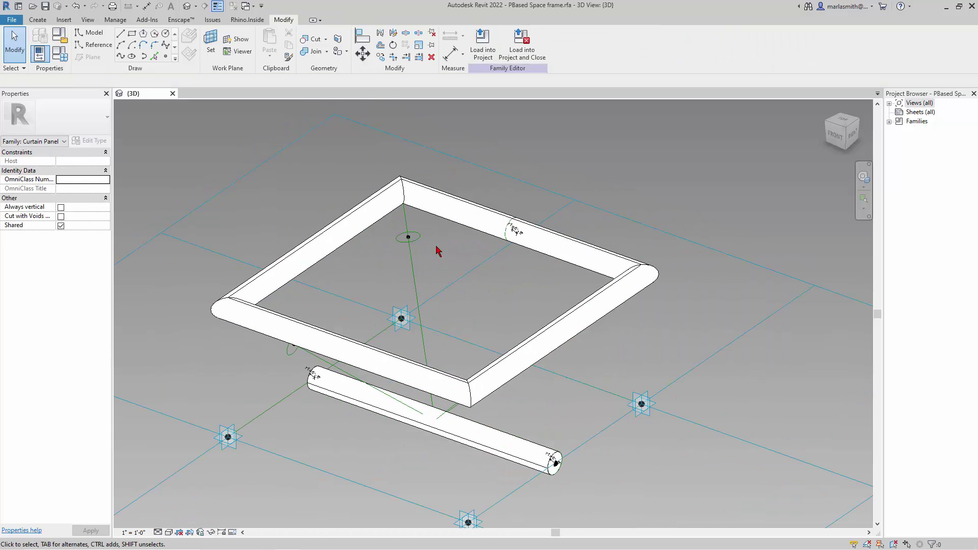
Step: Label the lower-left and upper circles' radius dimensions with a new r2 type parameter
left_click(403, 239)
scroll(399, 244, "up", 4)
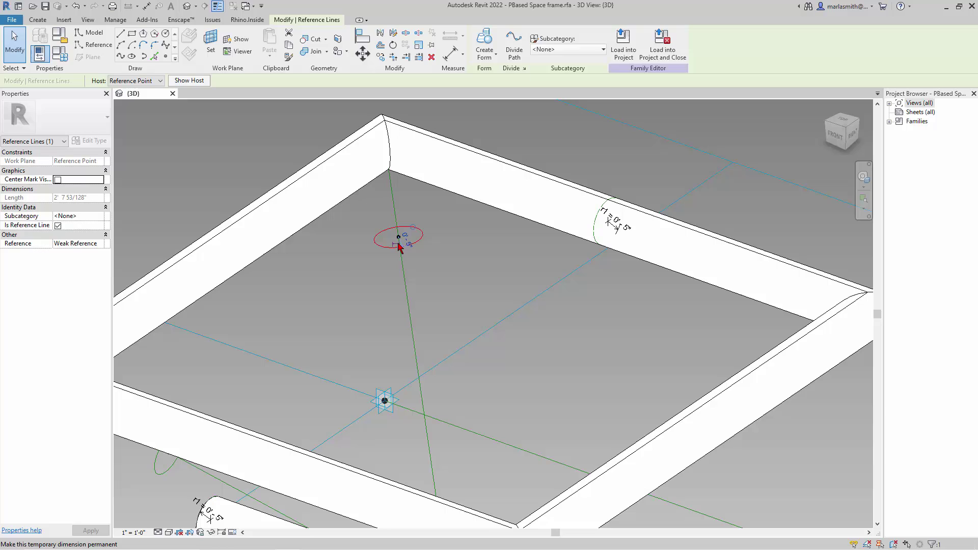
left_click(356, 278)
scroll(220, 432, "down", 3)
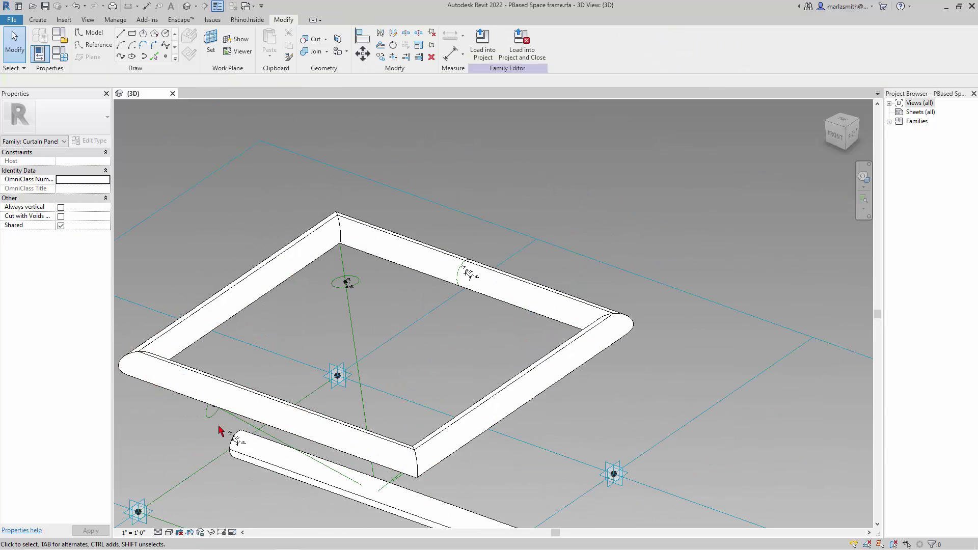
left_click(213, 408)
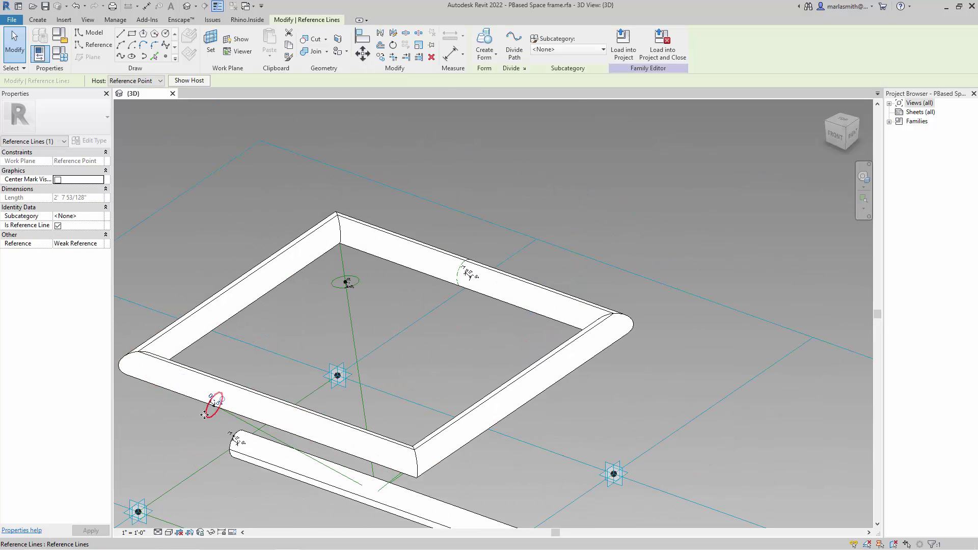
left_click(213, 403)
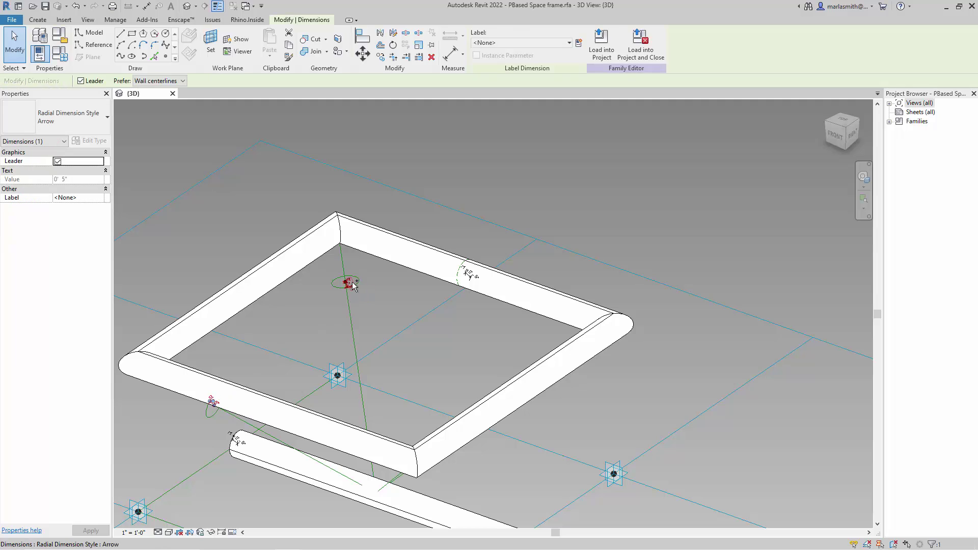
left_click(352, 283, "ctrl")
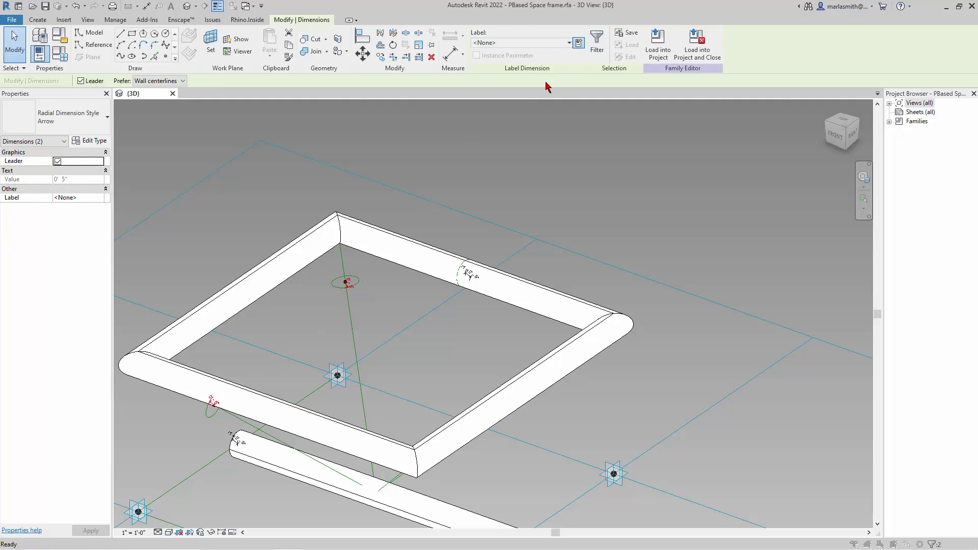
type("r2")
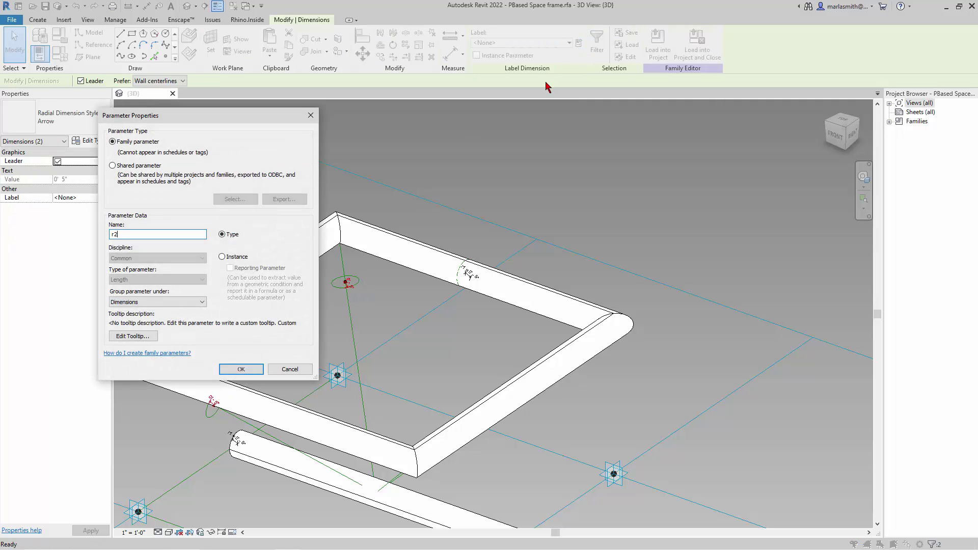
left_click(241, 369)
left_click(480, 170)
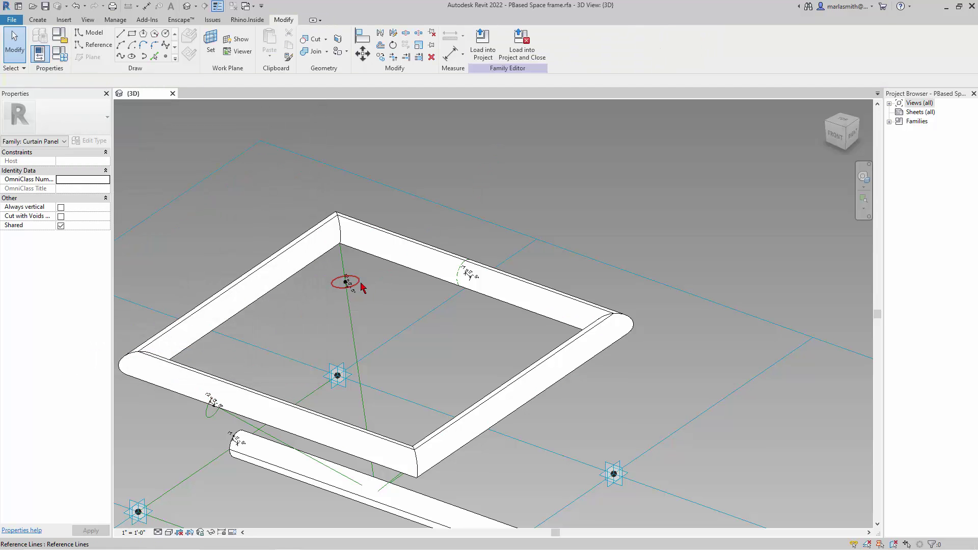
Step: Create the first diagonal tube from its reference line and circle profile
left_click(350, 317)
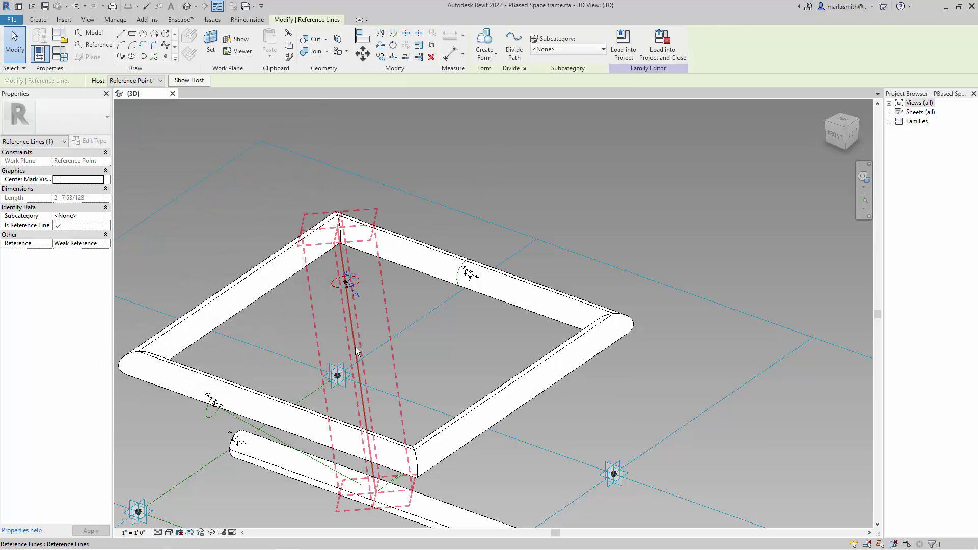
left_click(394, 486, "ctrl")
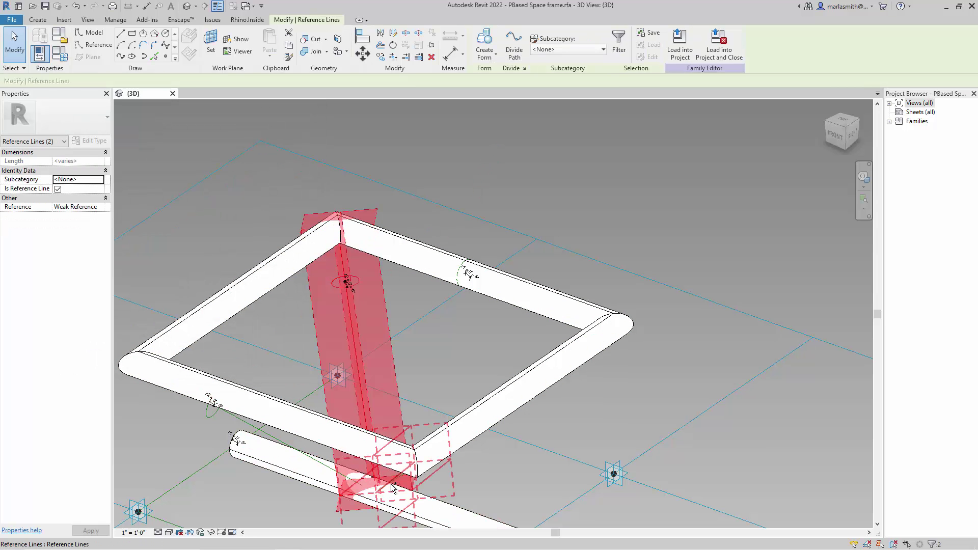
left_click(484, 40)
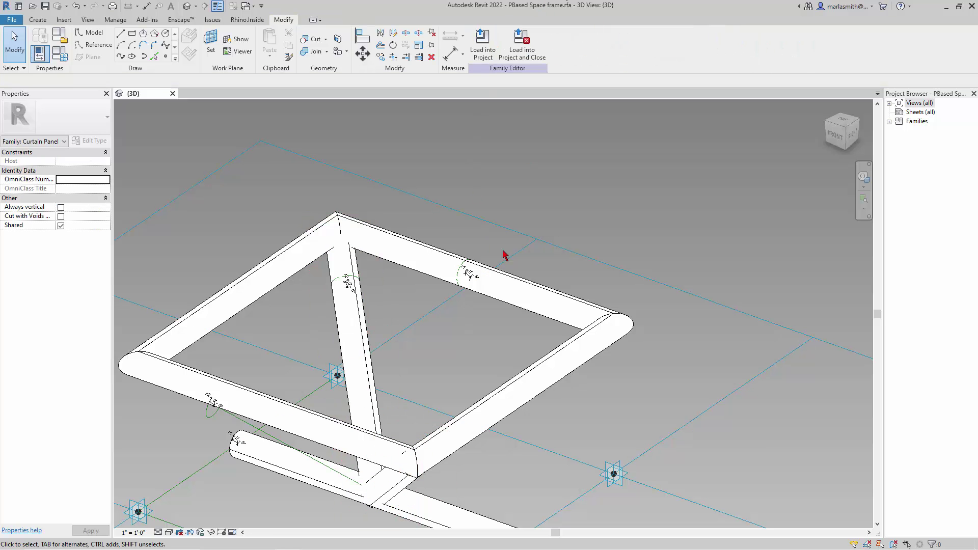
Step: Create the second diagonal tube, checking alignment from the right side view
left_click(214, 406)
left_click(287, 420, "ctrl")
left_click(850, 134)
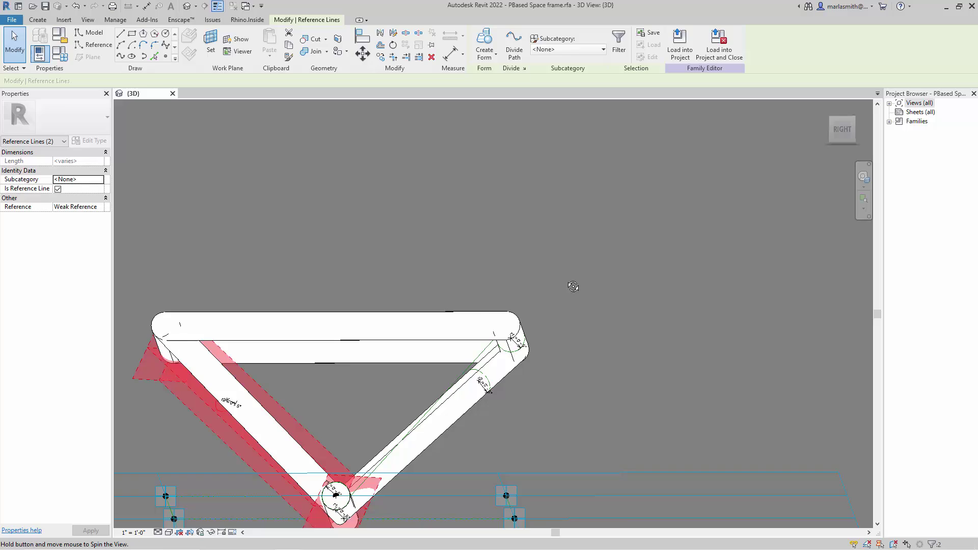
left_click(462, 381, "ctrl")
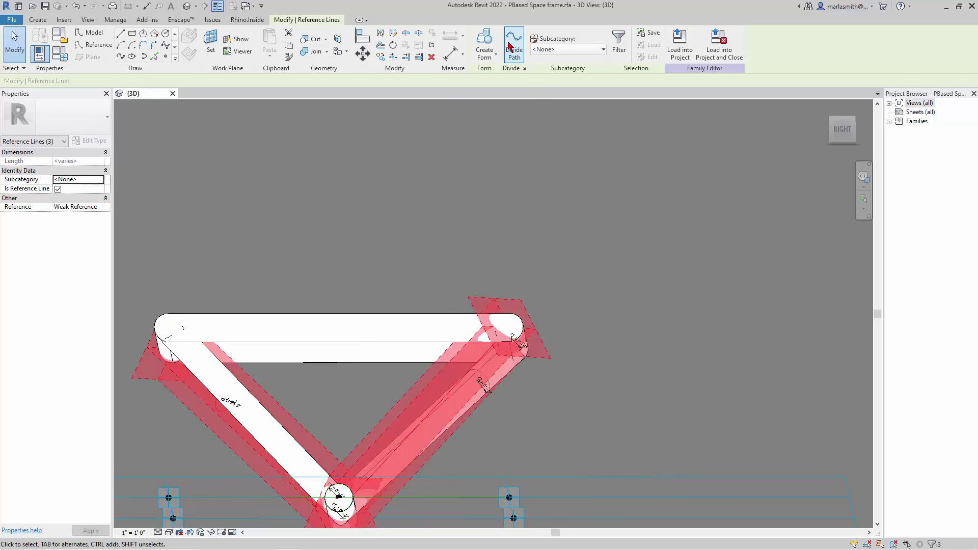
left_click(338, 179)
middle_click_drag(338, 179, 451, 244, "shift")
scroll(604, 317, "down", 3)
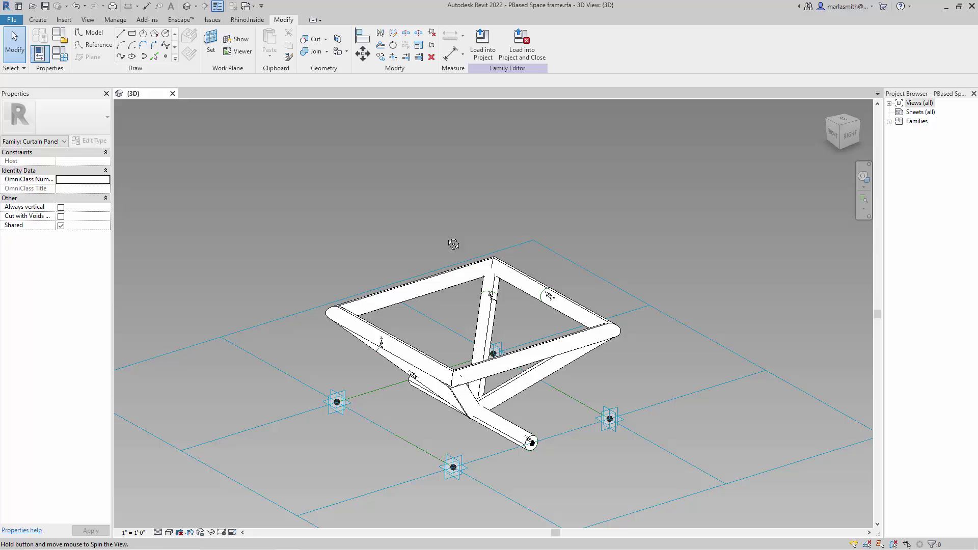
Step: Set the r2 radius to 2" in Family Types
left_click(59, 53)
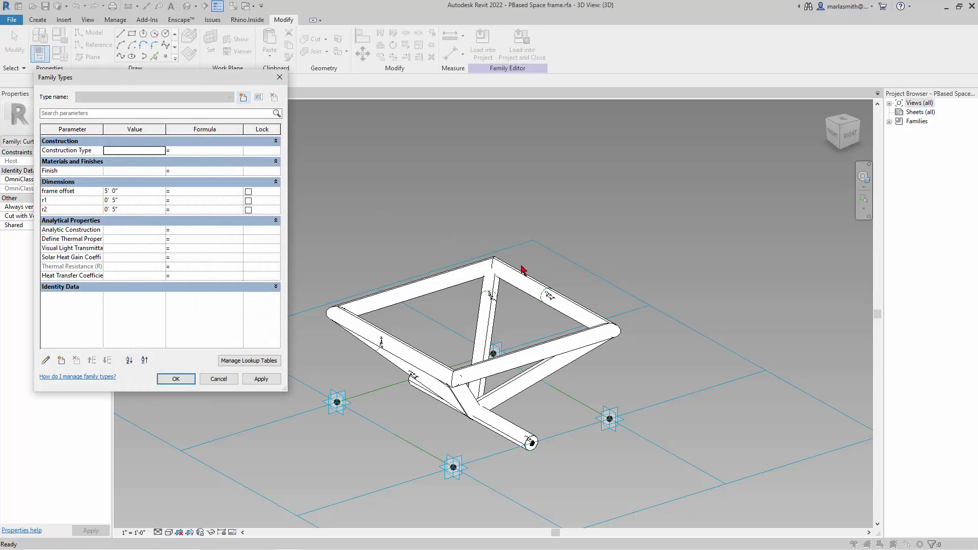
left_click(134, 210)
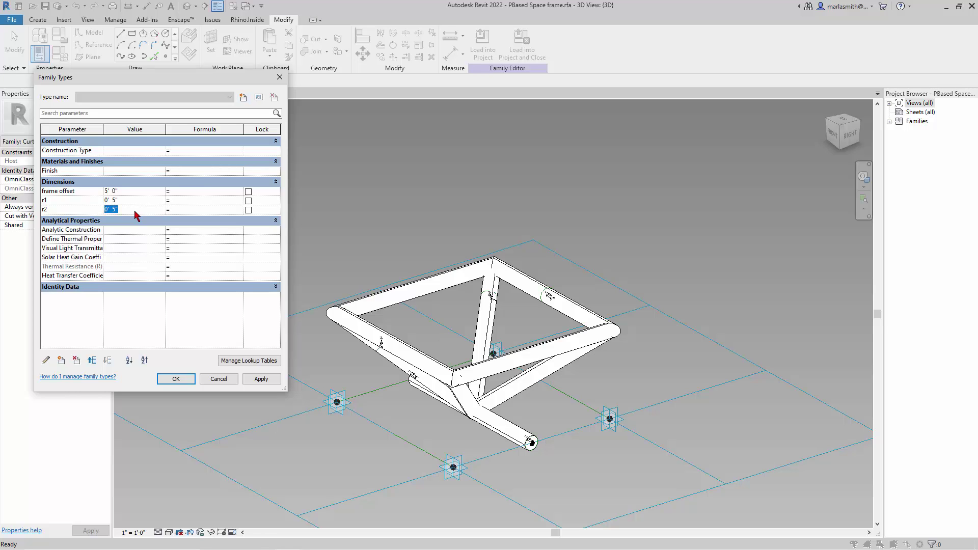
left_click(258, 379)
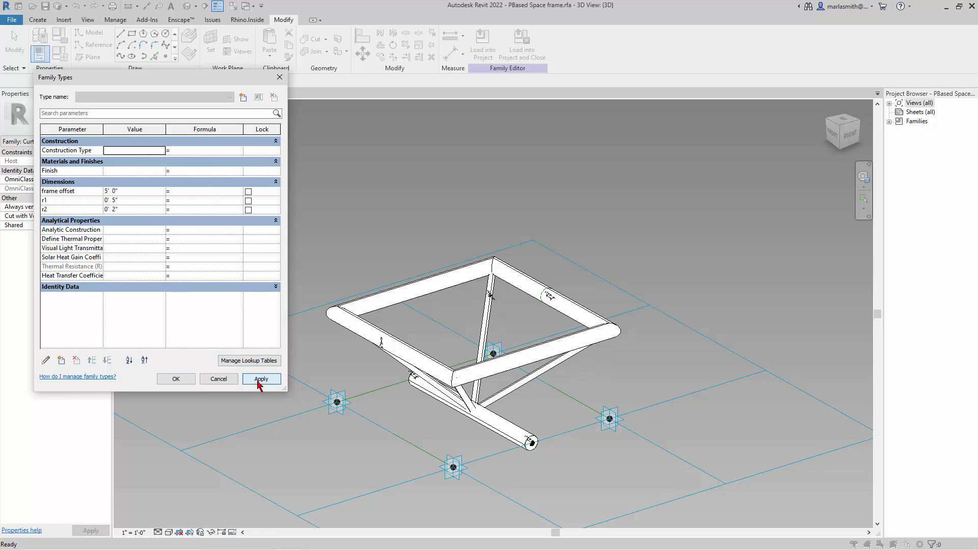
Step: Set r1 to 3" after trying 4", and confirm the type changes
left_click(126, 201)
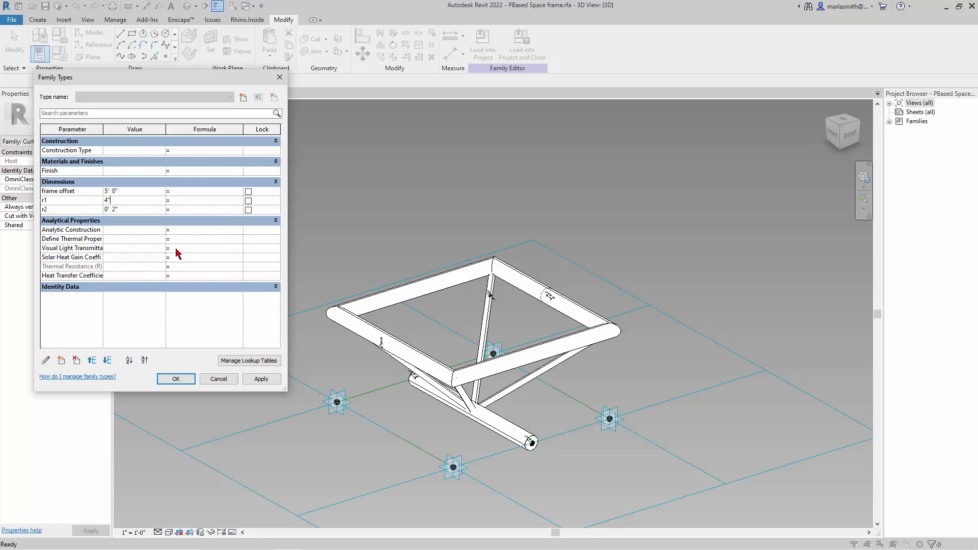
type("4\"")
left_click(260, 380)
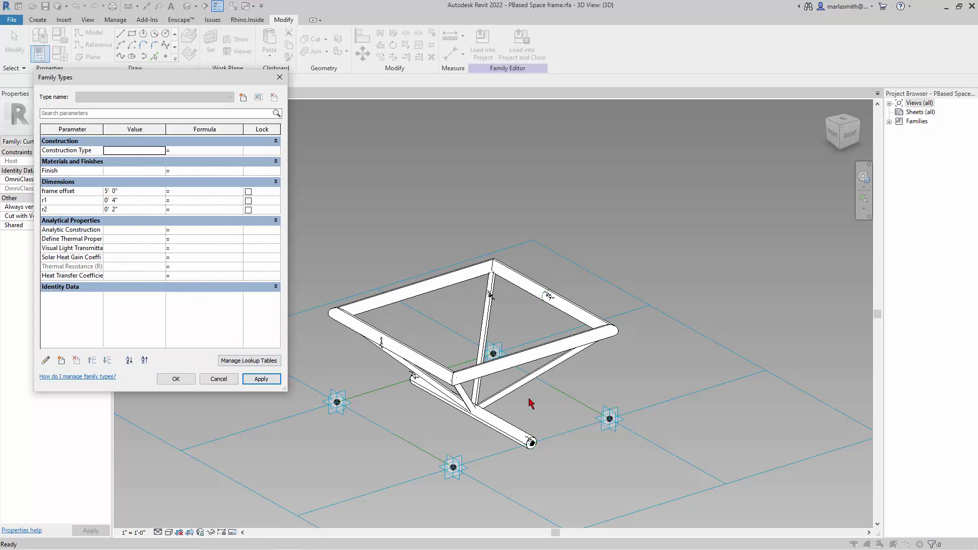
left_click(128, 199)
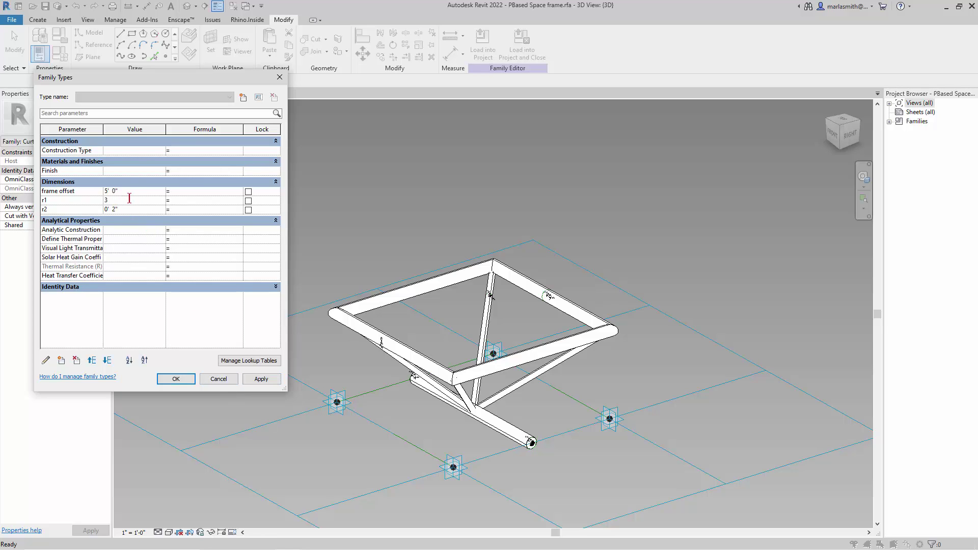
type("3\"")
left_click(262, 378)
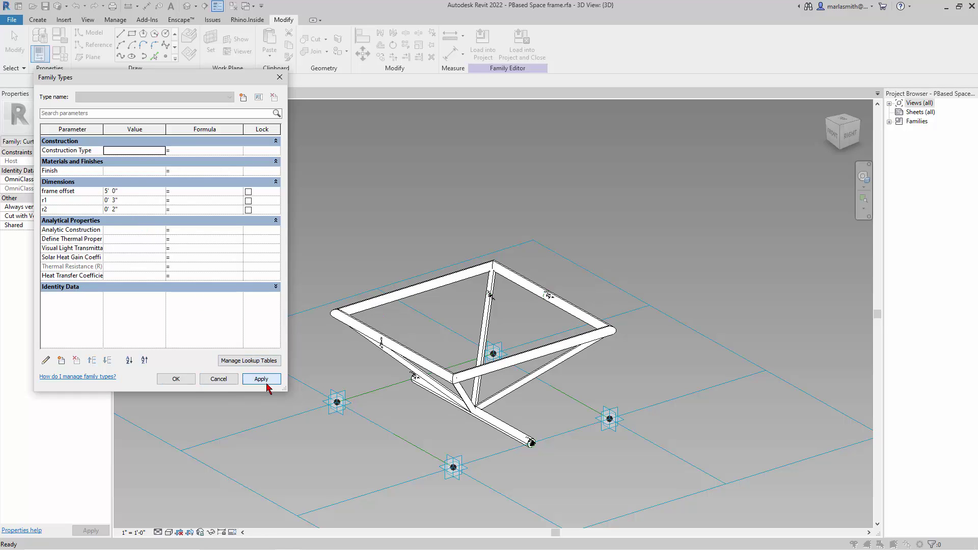
left_click(175, 378)
middle_click_drag(728, 218, 425, 288, "shift")
Step: Associate the square frame and bottom tube material with a new parameter m1
left_click(426, 310)
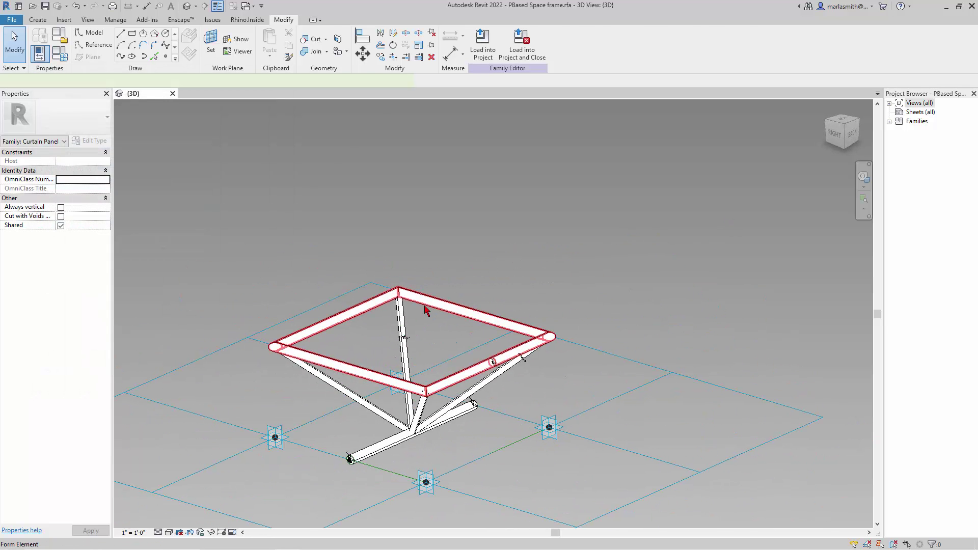
left_click(368, 453, "ctrl")
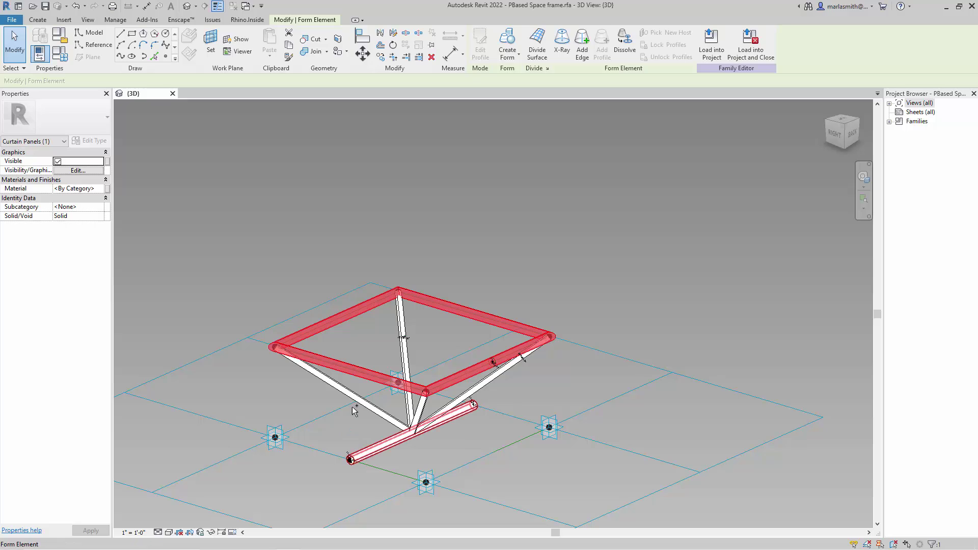
left_click(107, 188)
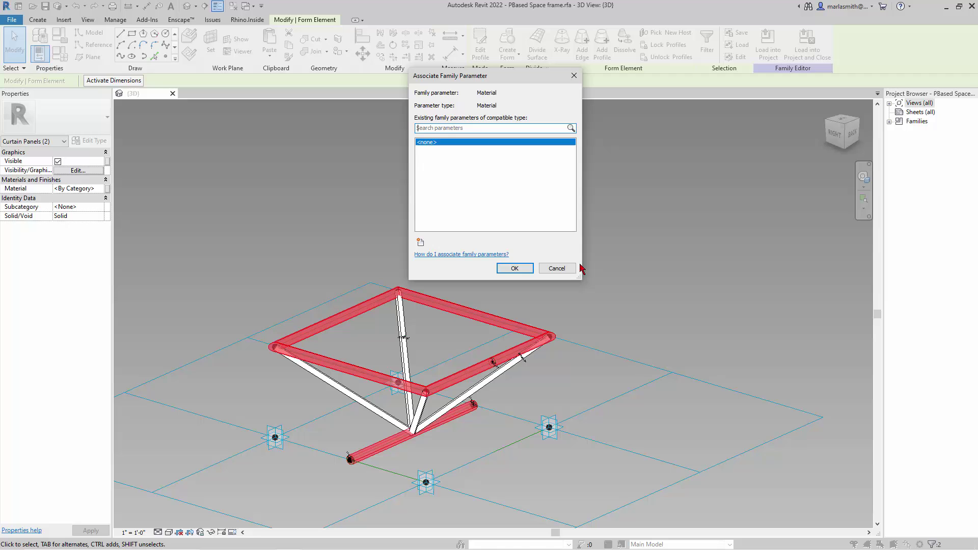
left_click(421, 243)
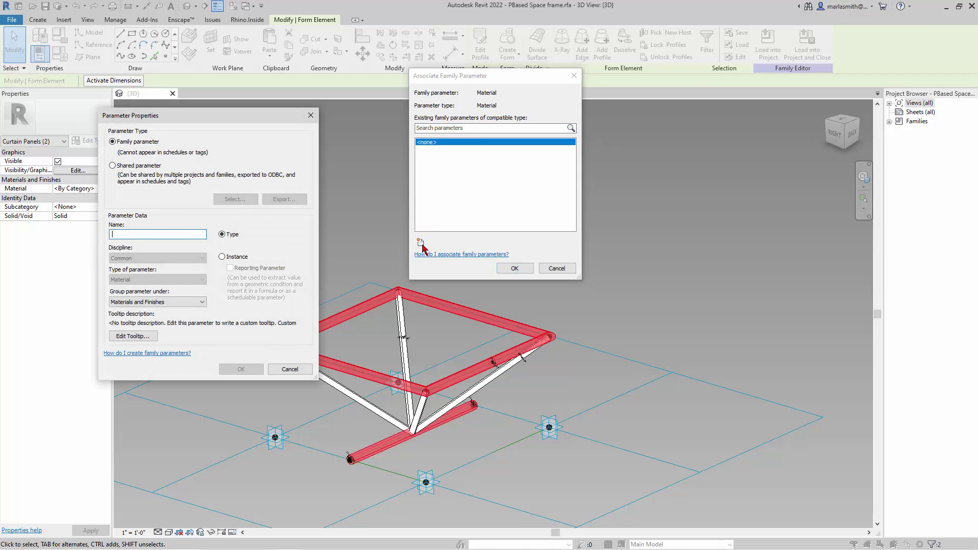
type("m1")
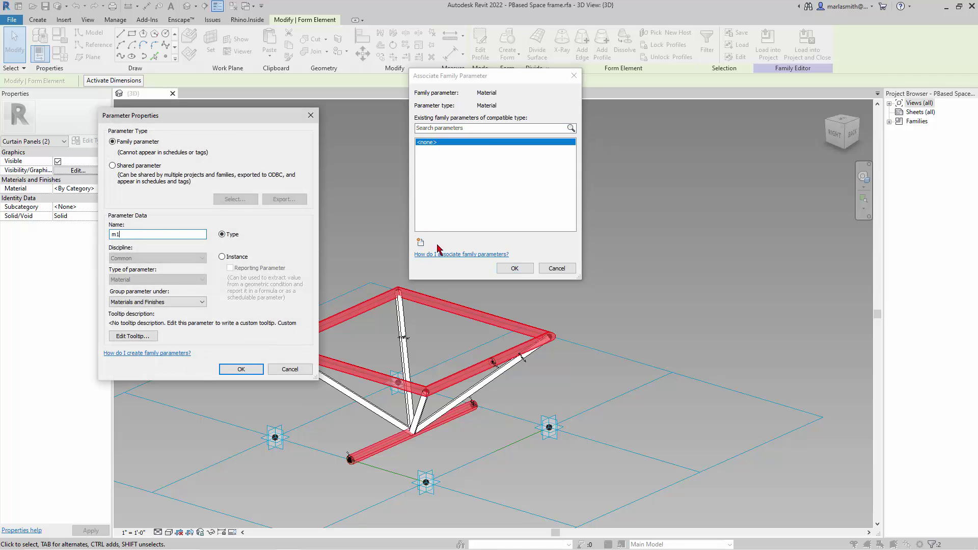
left_click(240, 369)
left_click(513, 268)
Step: Associate the diagonal struts' material with a new parameter m2
left_click(402, 337)
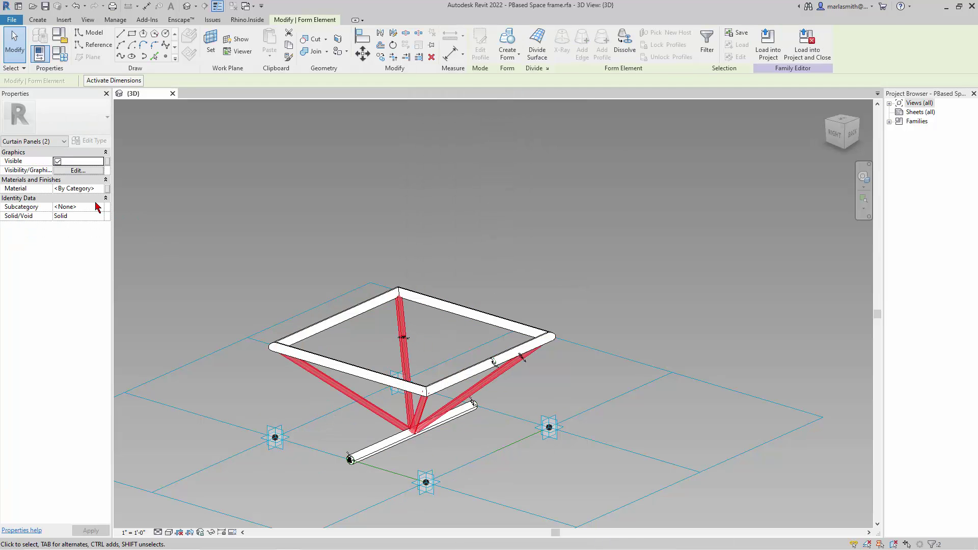
left_click(107, 189)
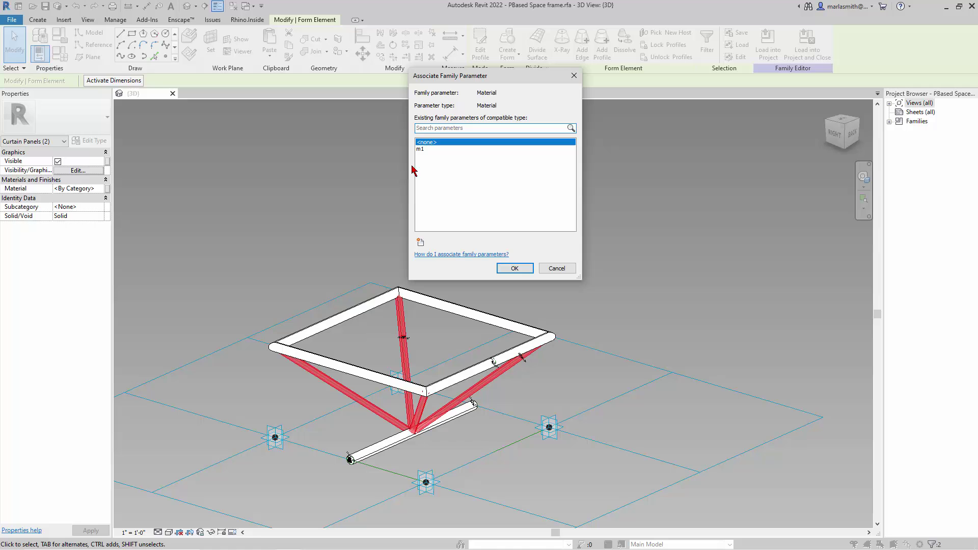
left_click(420, 242)
type("m2")
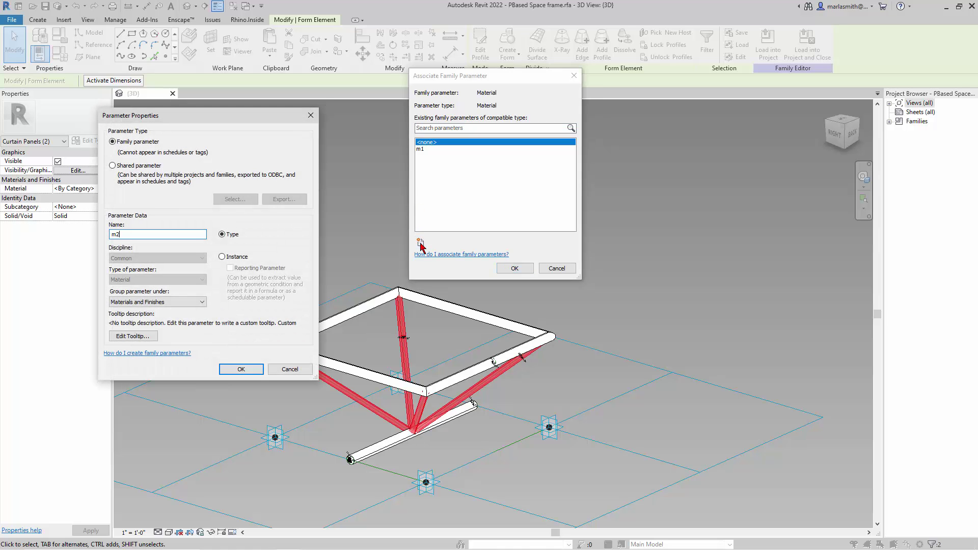
left_click(241, 369)
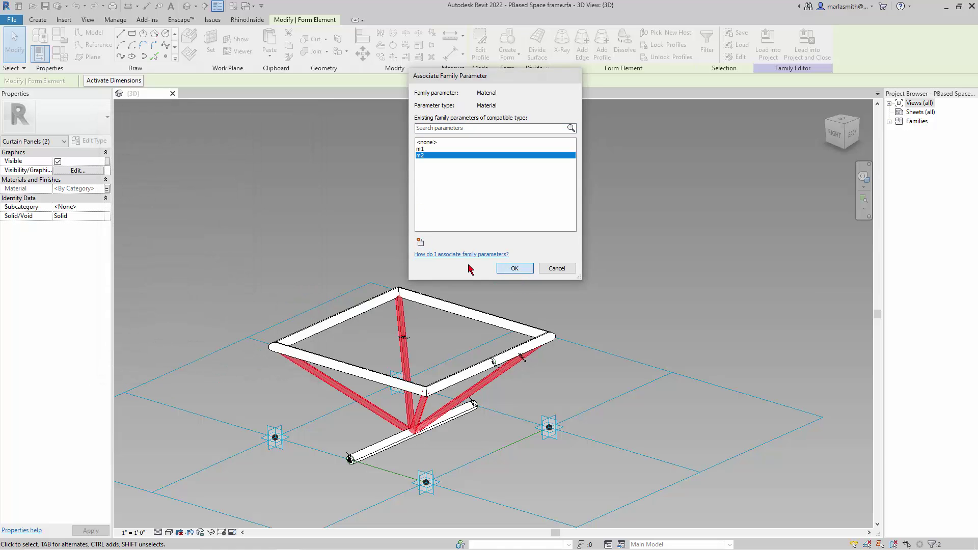
left_click(514, 269)
left_click(208, 159)
left_click(60, 53)
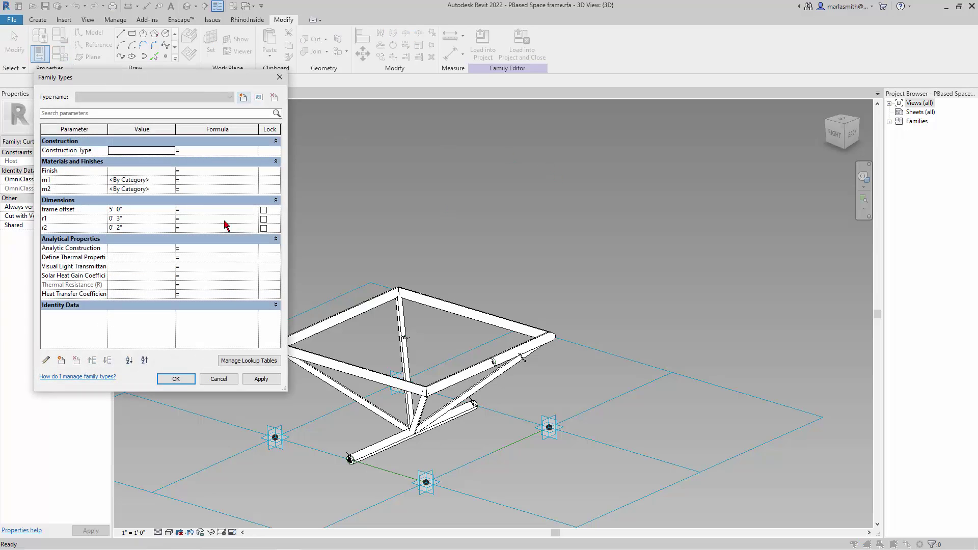
Step: Add Aluminum, Anodized Red and Blue using render appearance, and assign Red to m1
left_click(172, 182)
left_click(172, 181)
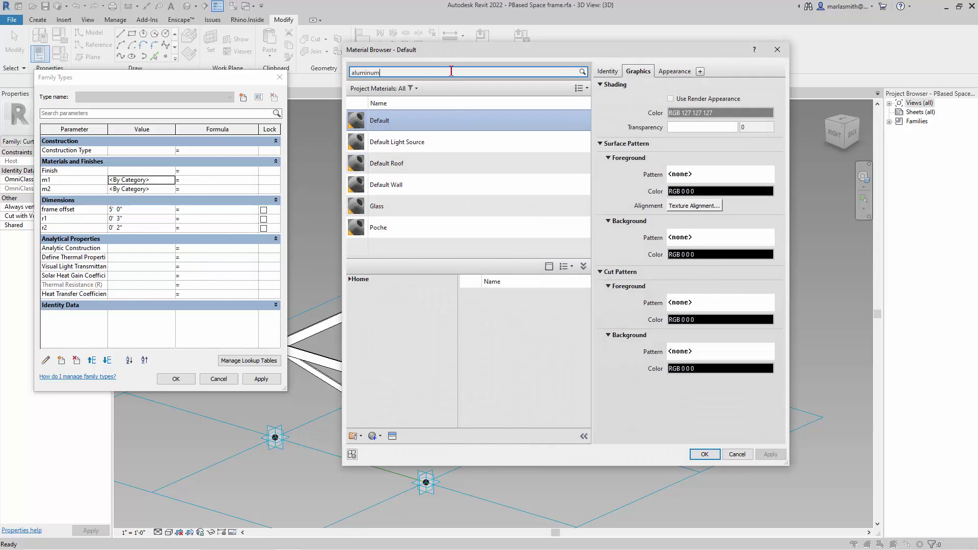
key("Return")
scroll(539, 338, "down", 5)
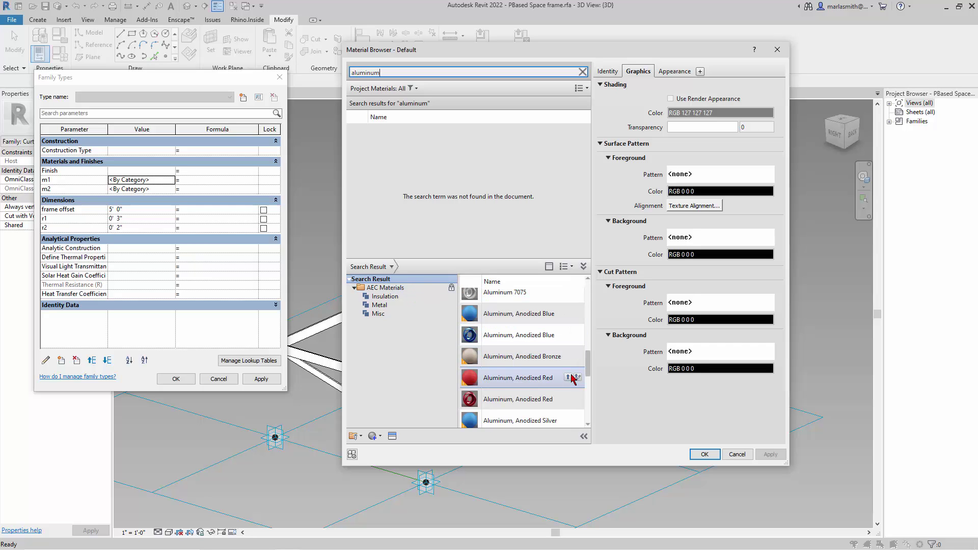
left_click(568, 378)
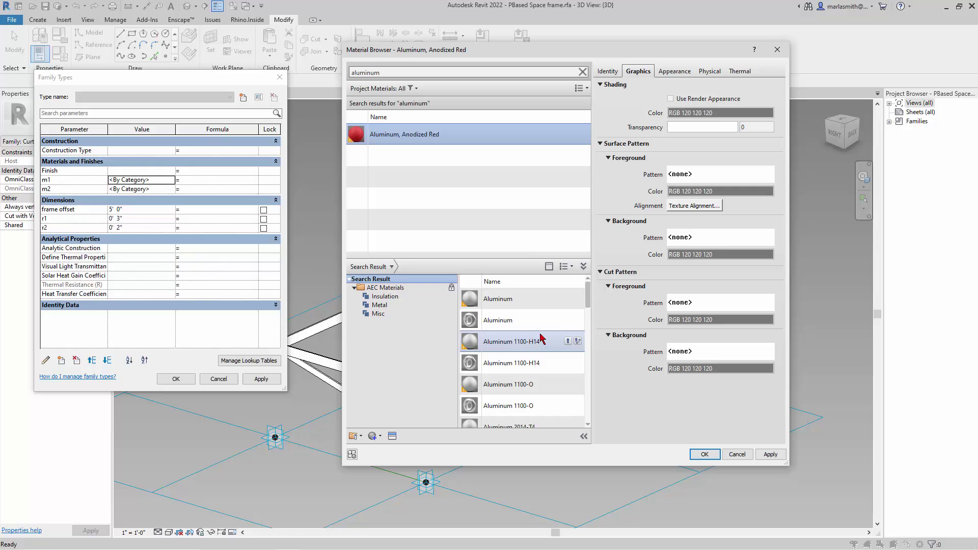
scroll(541, 342, "up", 2)
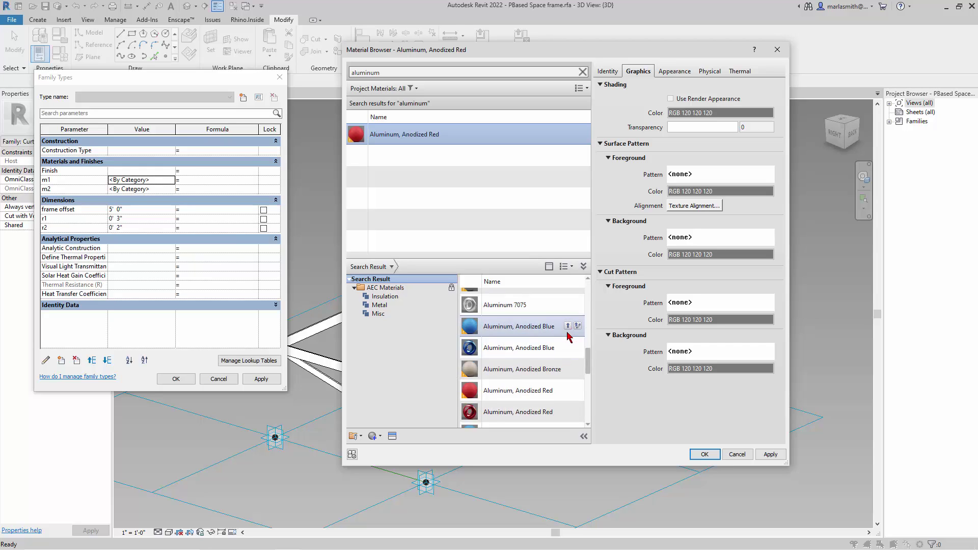
left_click(568, 326)
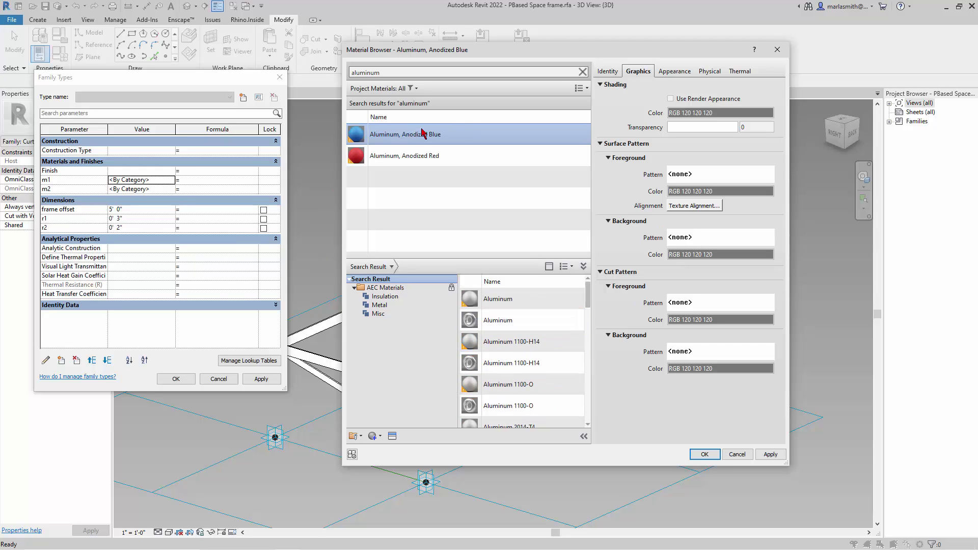
left_click(670, 98)
left_click(535, 160)
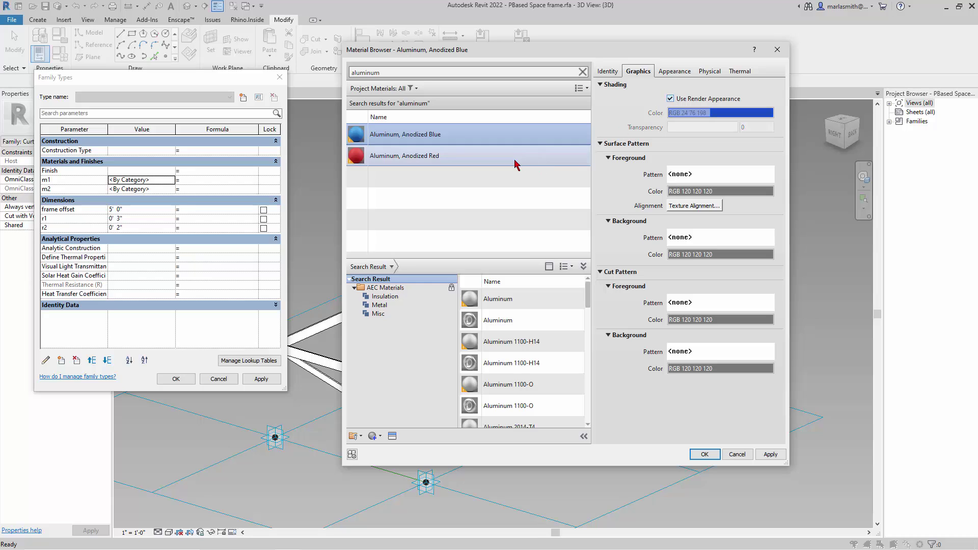
left_click(670, 99)
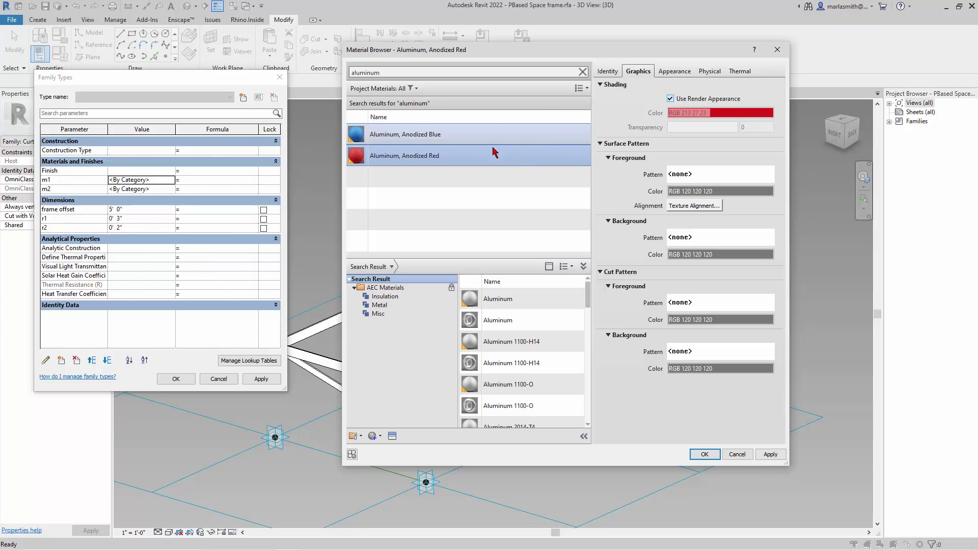
left_click(705, 454)
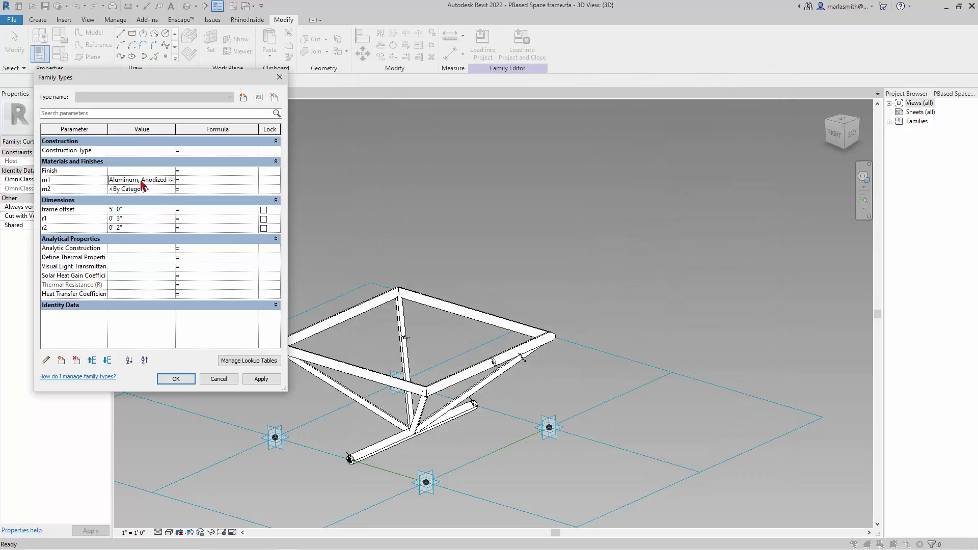
Step: Assign Aluminum, Anodized Blue to m2 and apply the type parameters
left_click(175, 192)
left_click(172, 190)
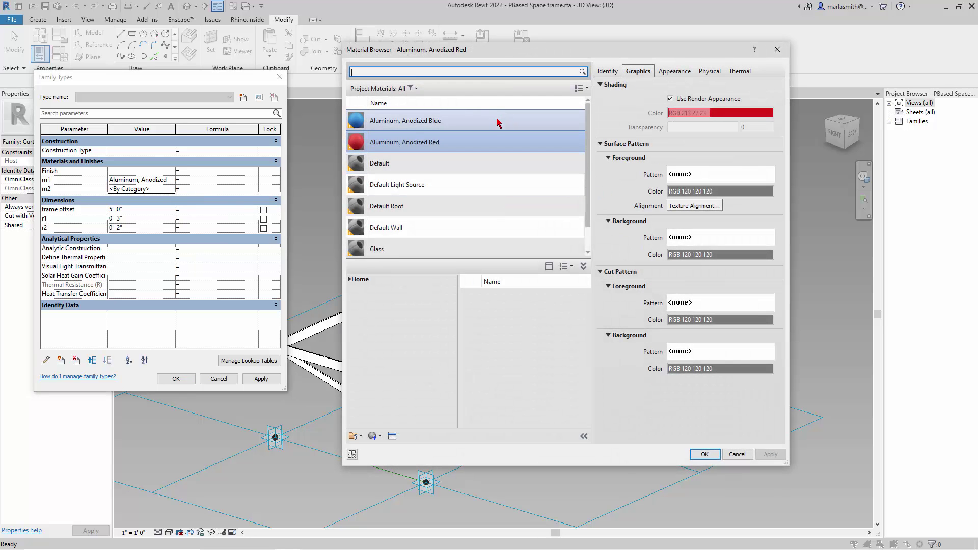
left_click(498, 122)
left_click(705, 454)
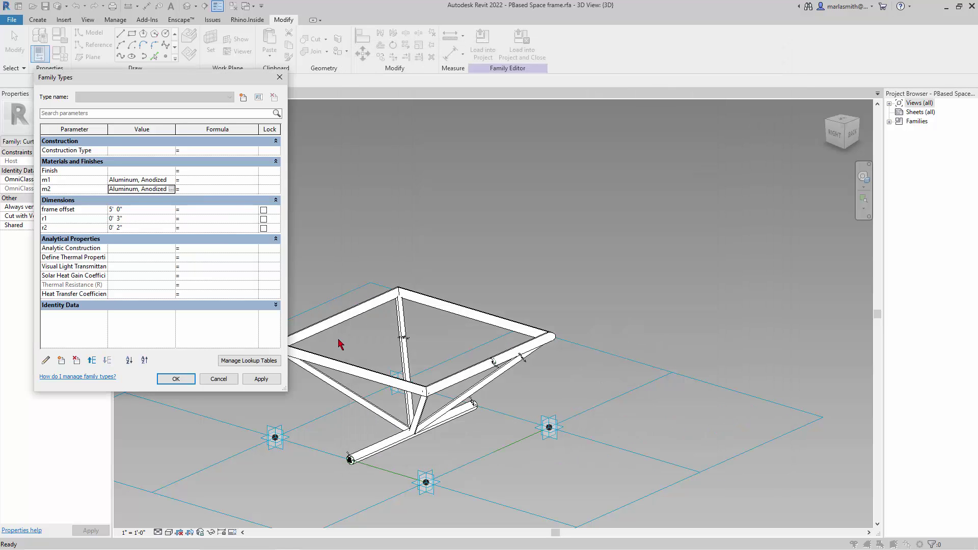
left_click(185, 381)
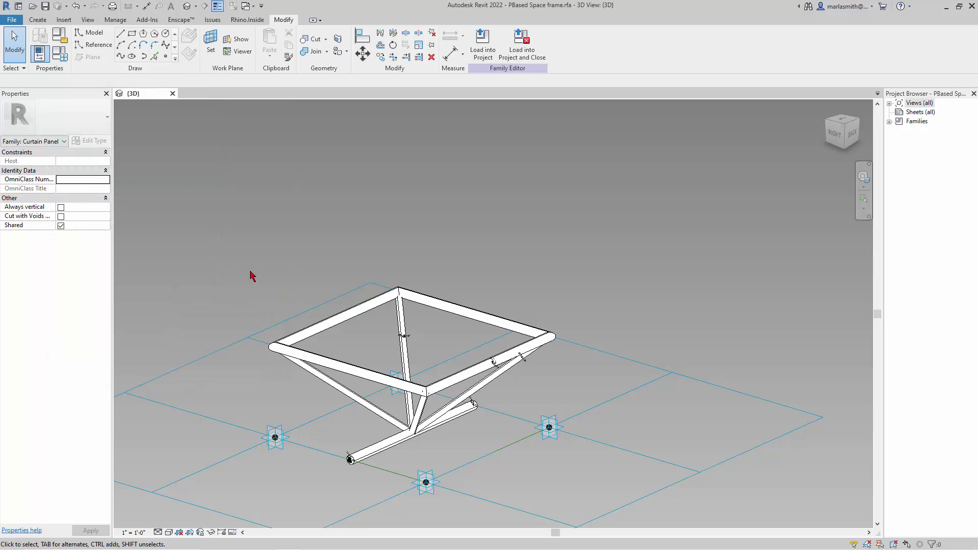
Step: Switch to Shaded visual style, orbit to view the red-and-blue frame from above, and save the family
left_click(169, 533)
left_click(206, 511)
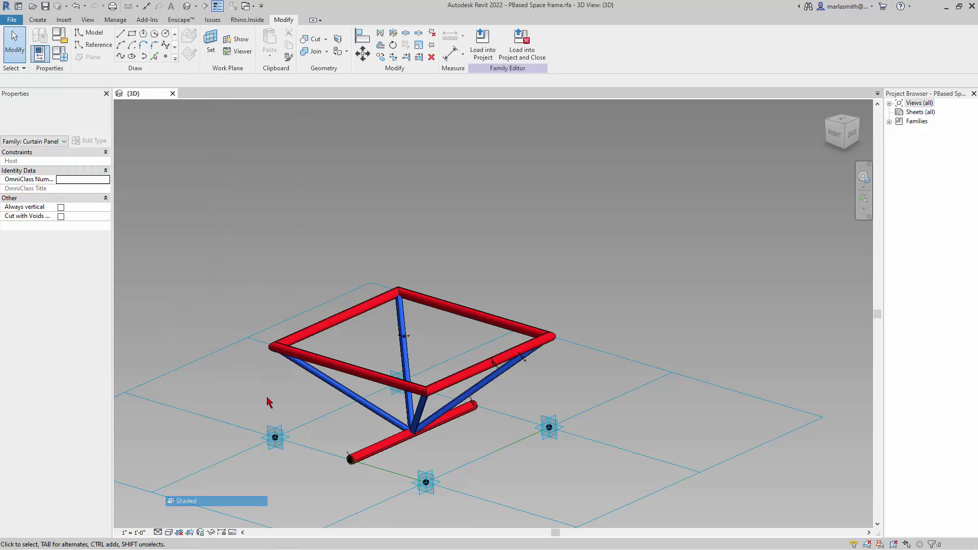
mouse_move(268, 399)
middle_mouse_down("shift")
mouse_move(533, 190)
mouse_move(277, 275)
mouse_move(583, 258)
middle_mouse_up("shift")
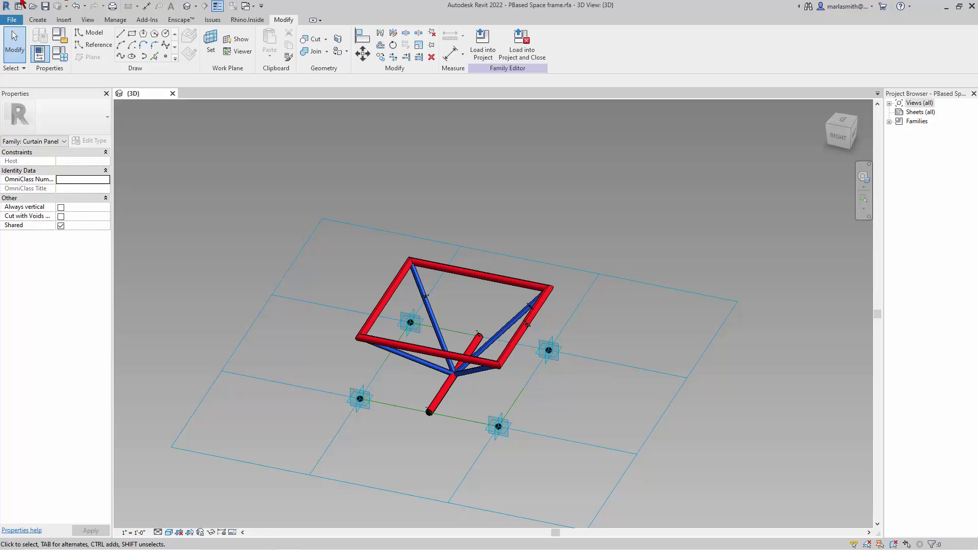
left_click(50, 7)
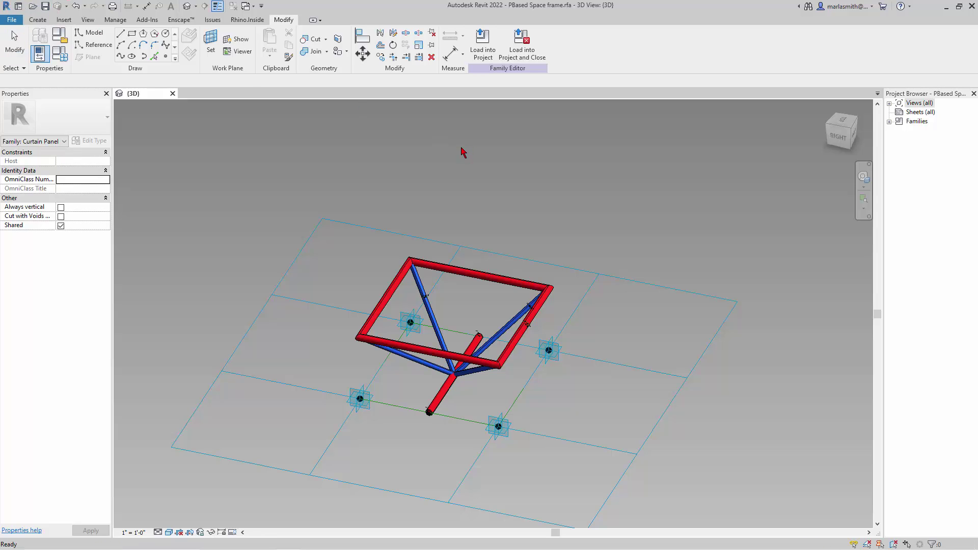